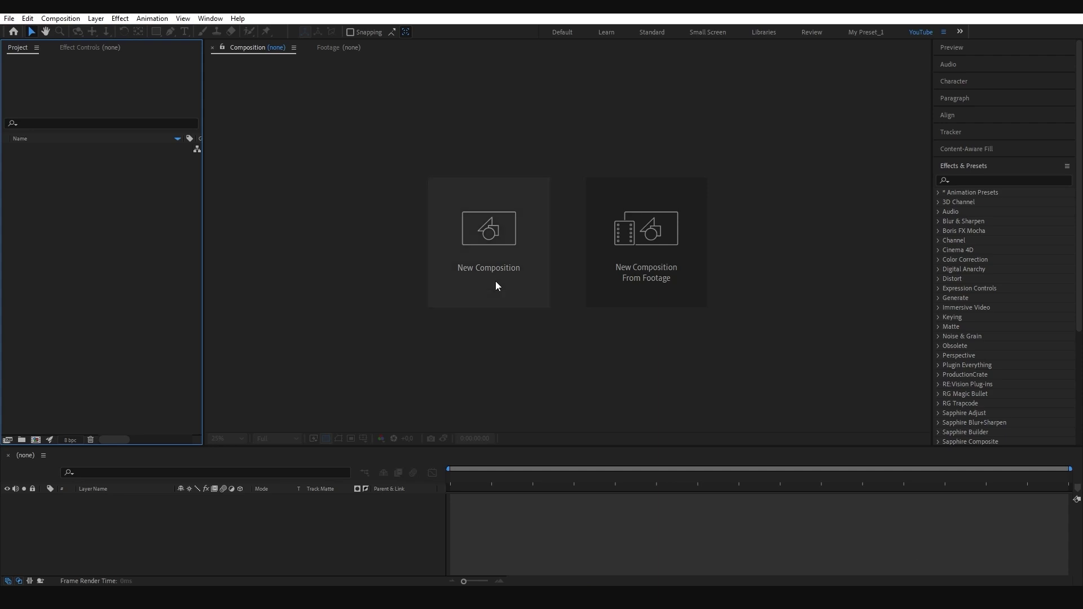
Create a new composition named MAIN at 1920 width, 30 fps, lasting 0:00:15:00
click(489, 262)
click(453, 227)
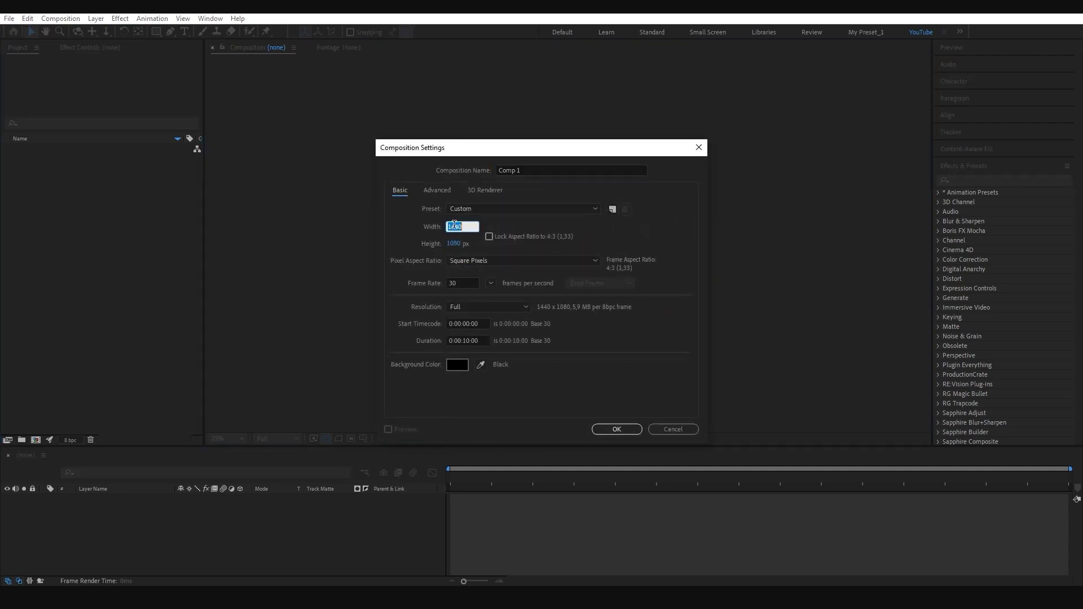
text(1920)
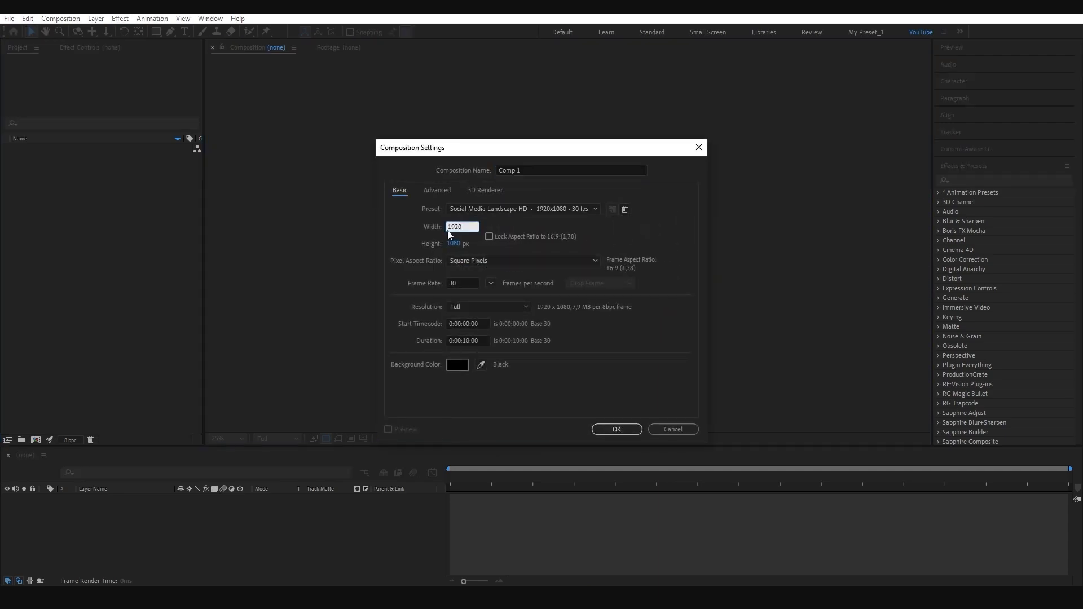
click(460, 283)
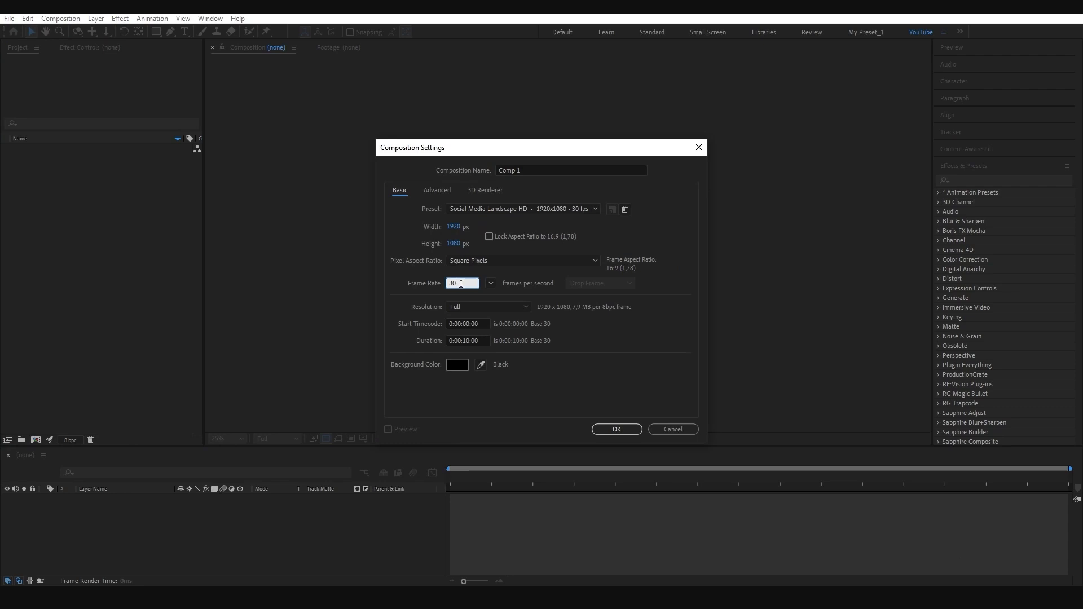
click(468, 342)
key(BackSpace)
text(5)
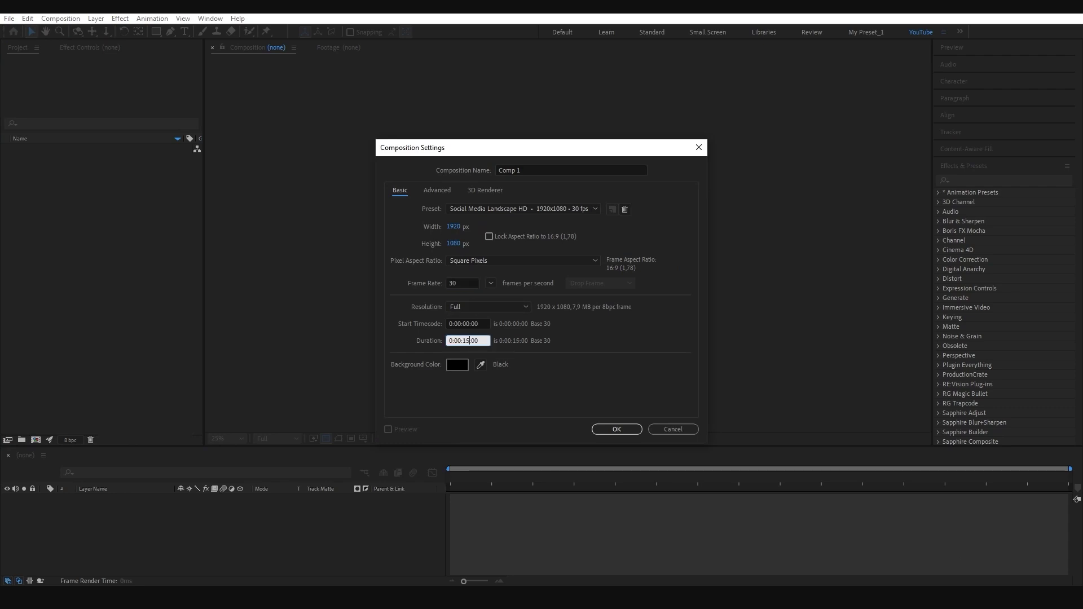
click(530, 175)
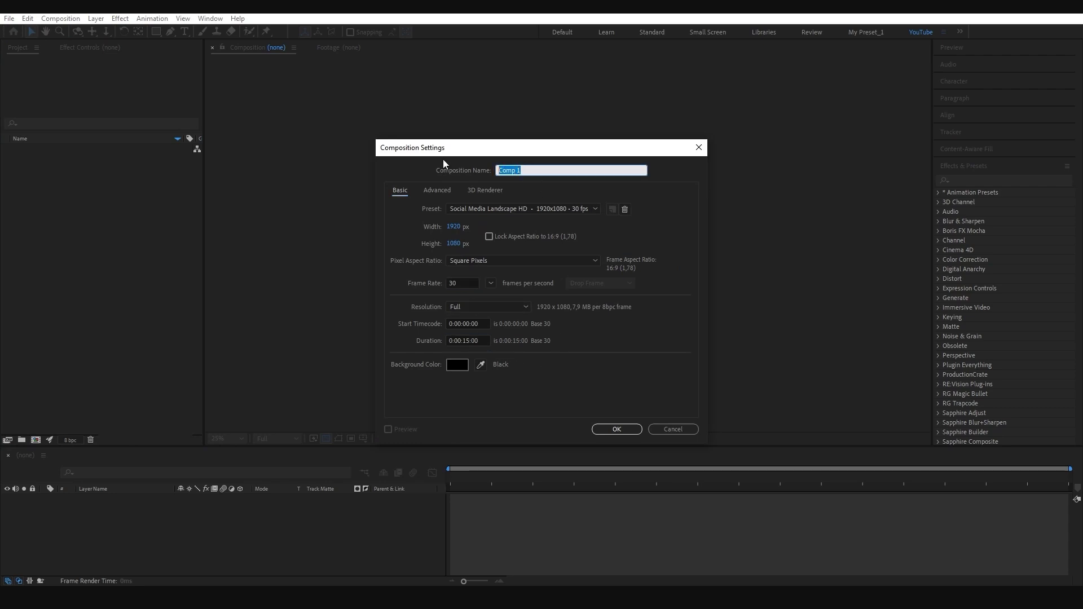
text(MAIN)
key(Return)
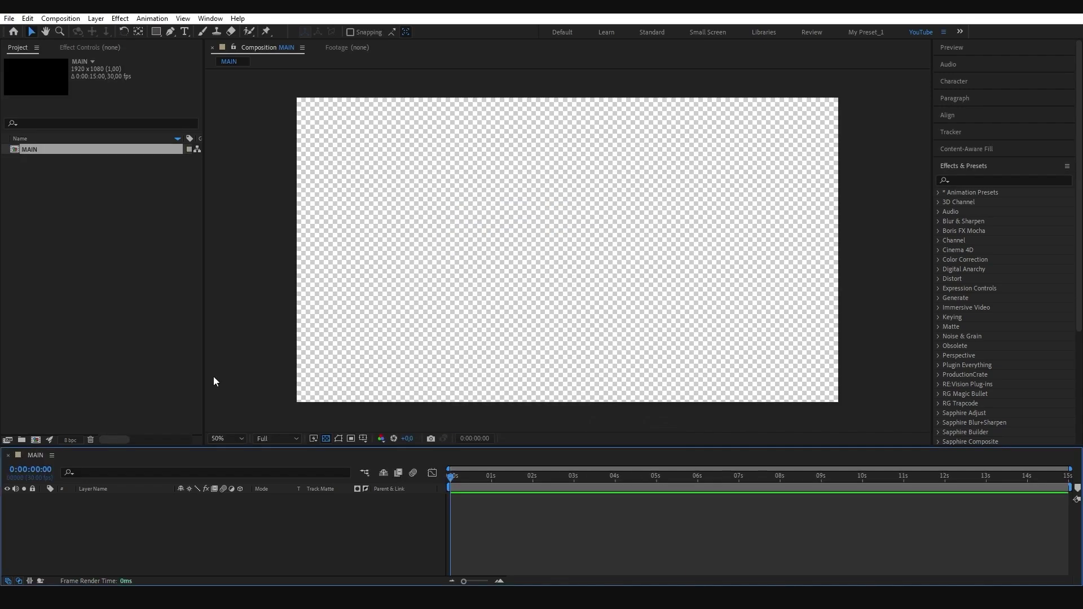
Add a new black full-frame solid layer named BG
right_click(87, 535)
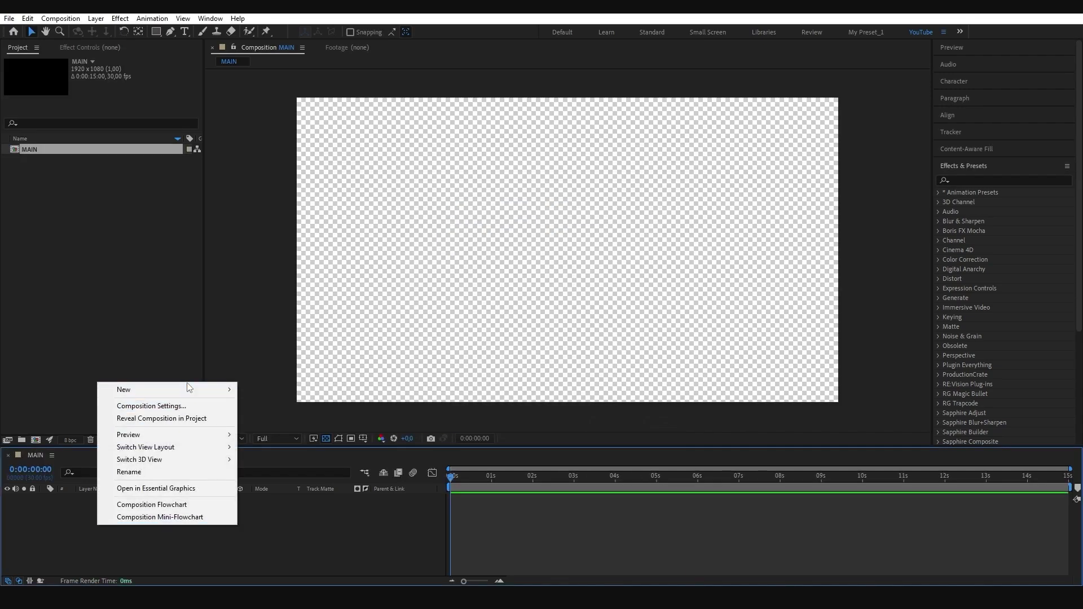
mouse_move(189, 388)
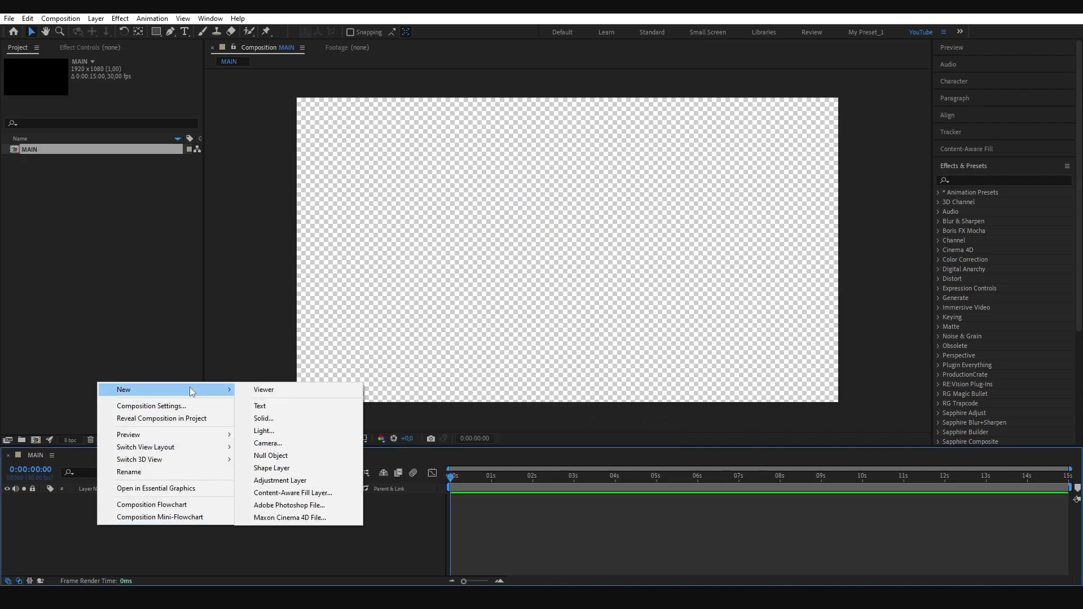
click(279, 416)
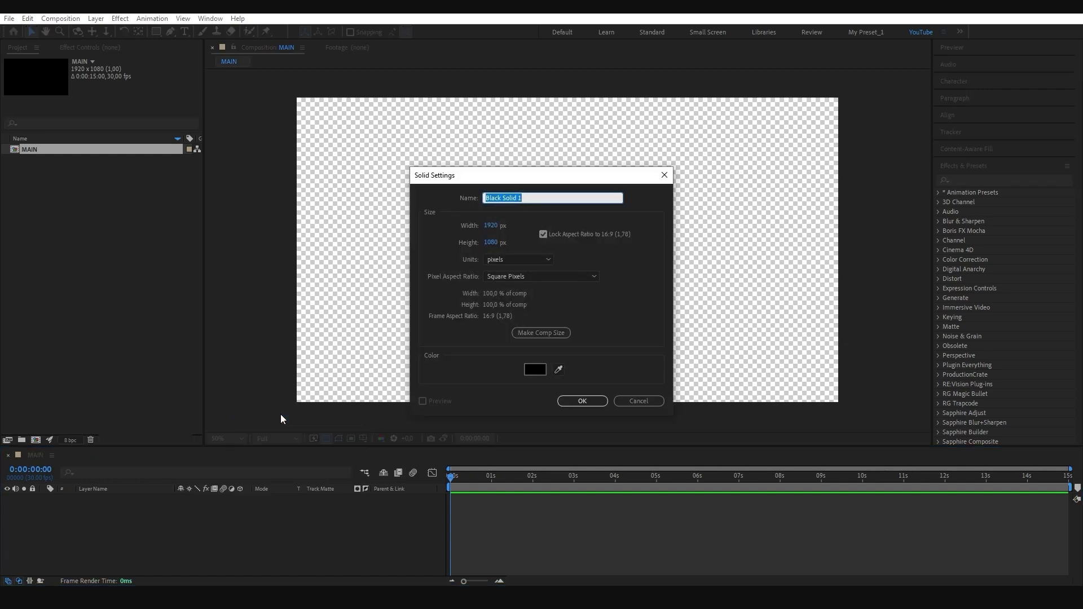
text(BG)
click(585, 401)
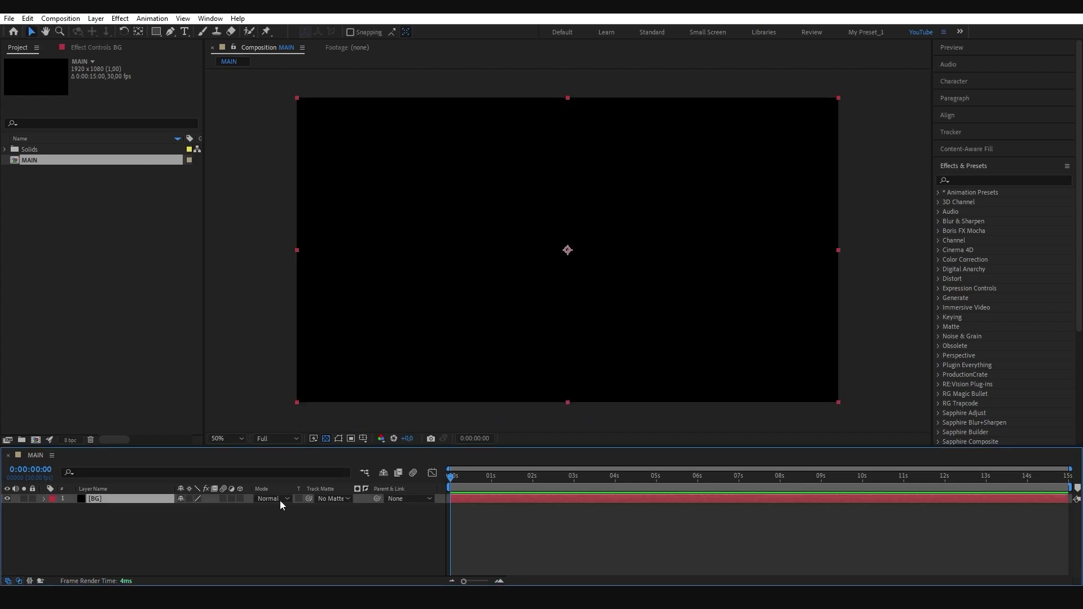
Add an adjustment layer above the BG solid
right_click(151, 511)
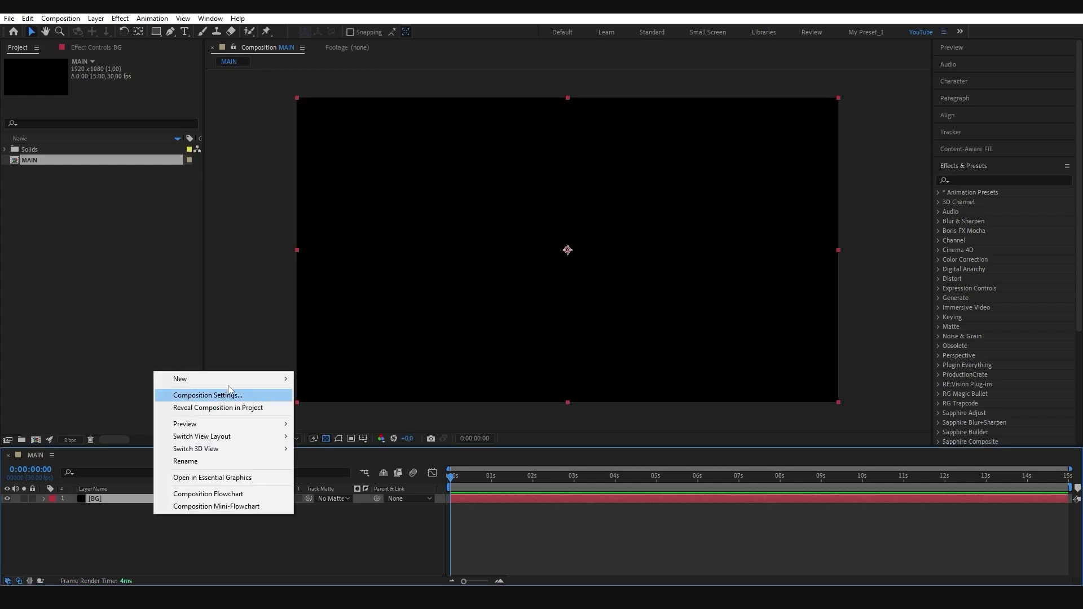
mouse_move(234, 385)
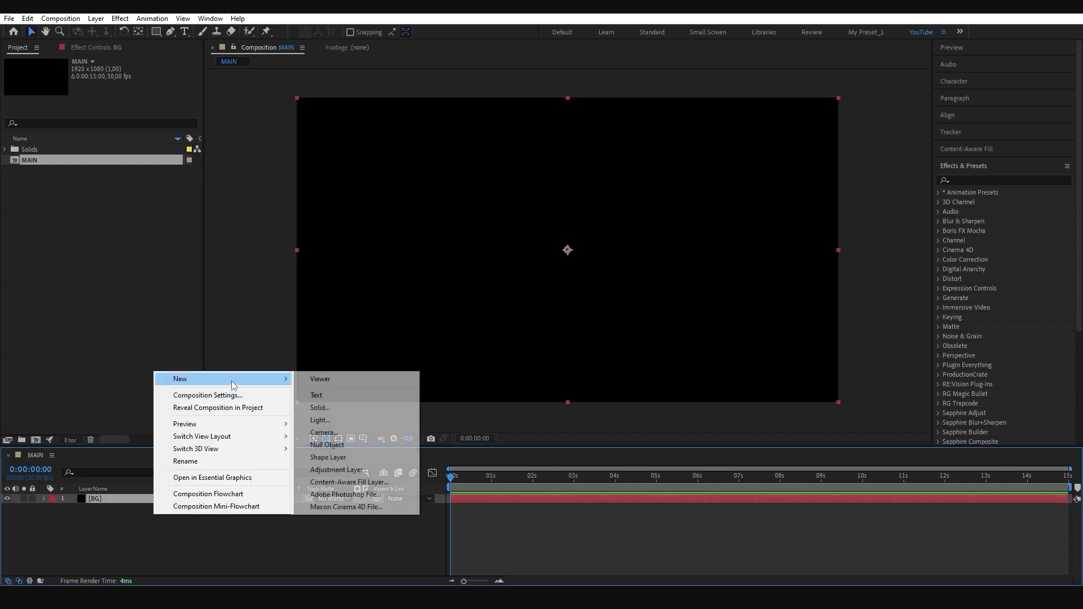
click(339, 469)
Apply the Grid effect to the adjustment layer via the quick effect search
key(ctrl+space)
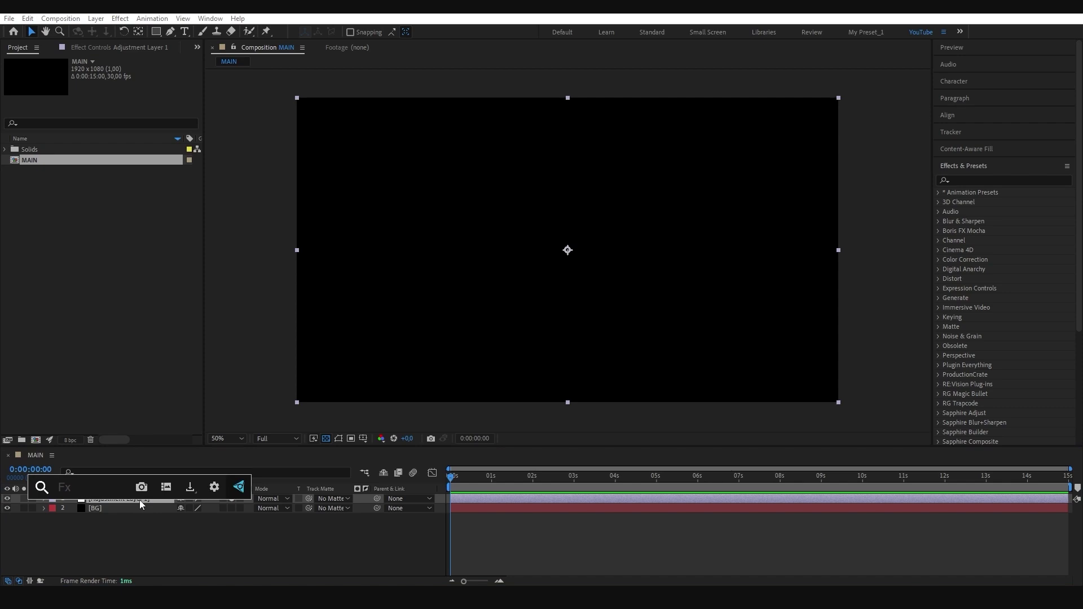
text(gri)
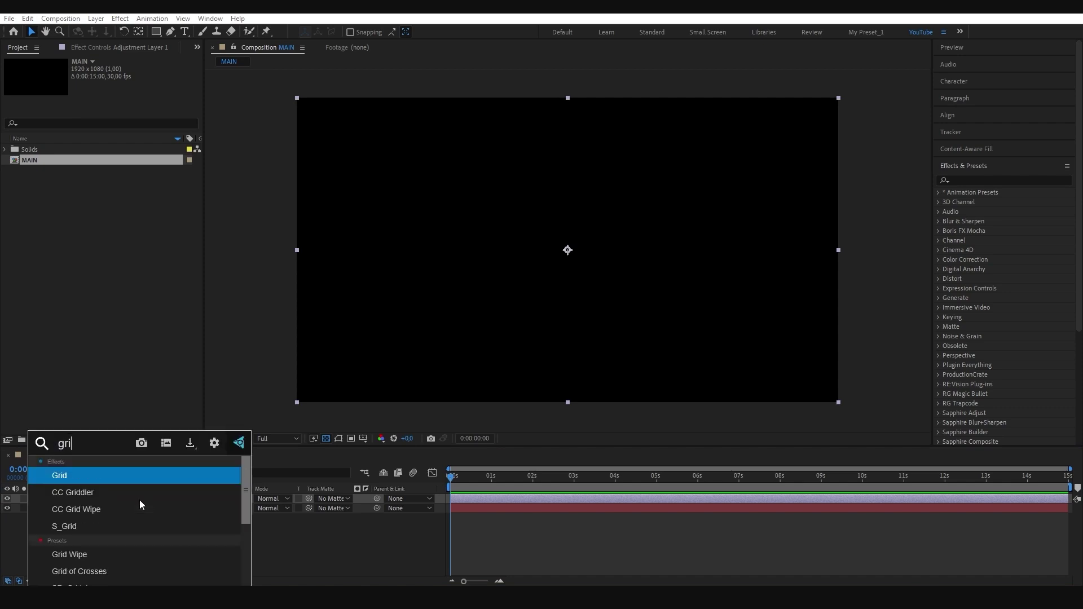
text(d)
key(Escape)
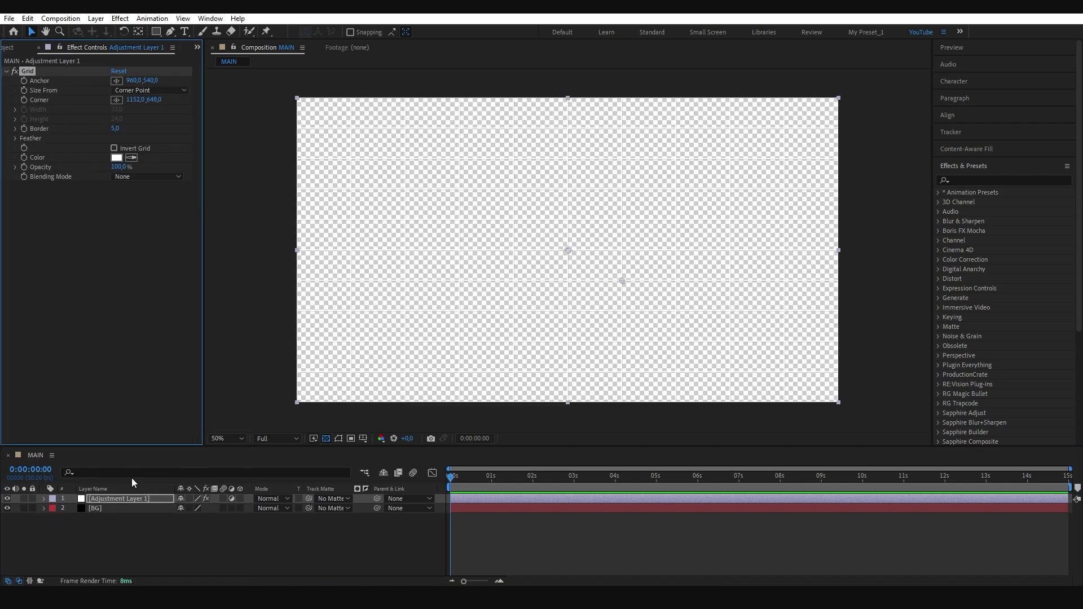
Rename the adjustment layer to Grid
click(125, 506)
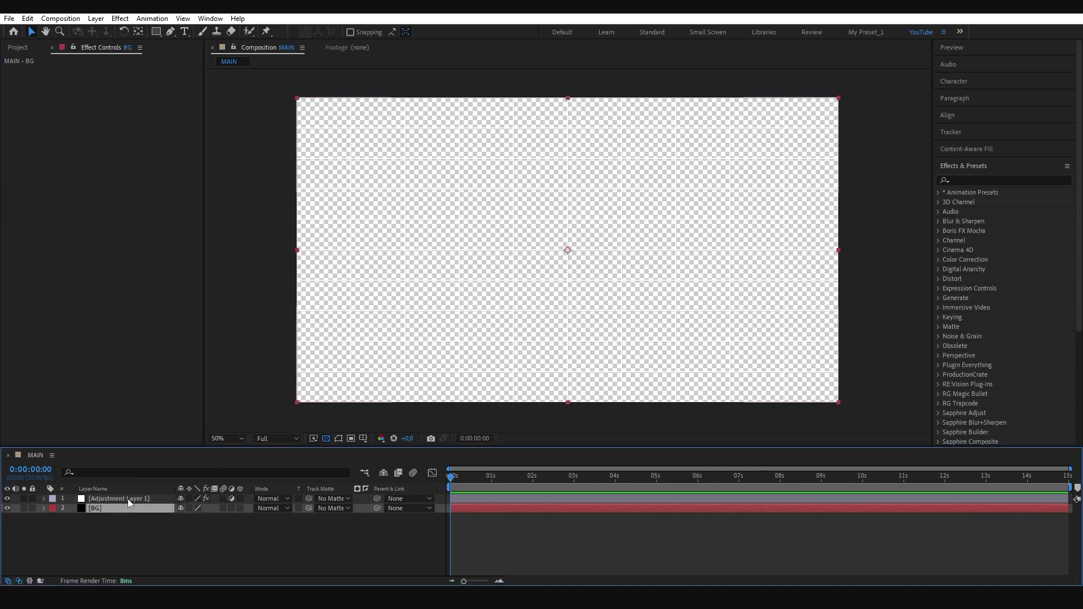
click(128, 499)
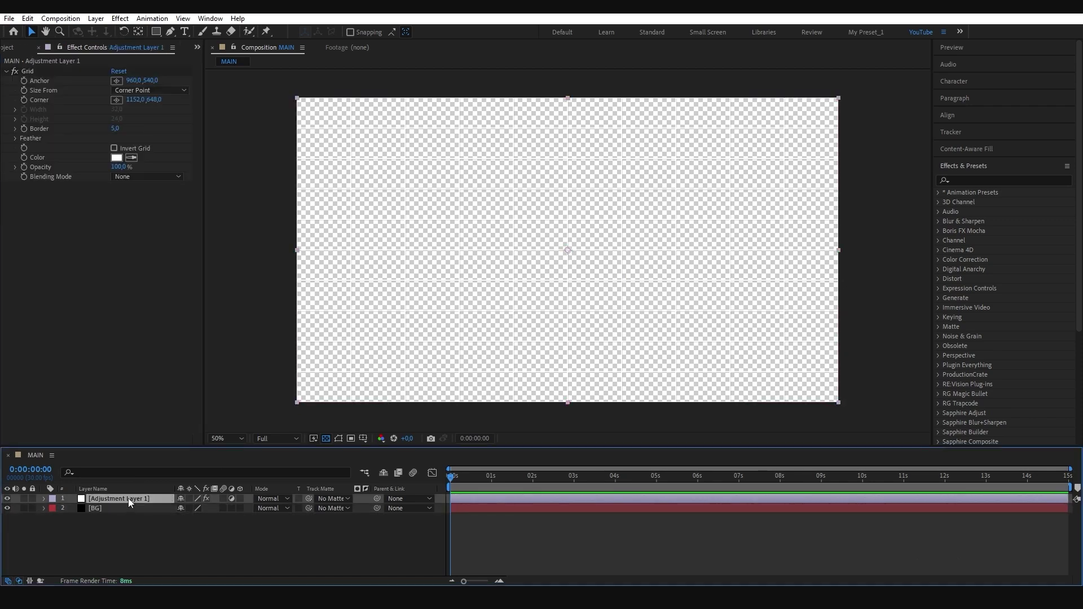
key(Return)
text(Grid)
key(Return)
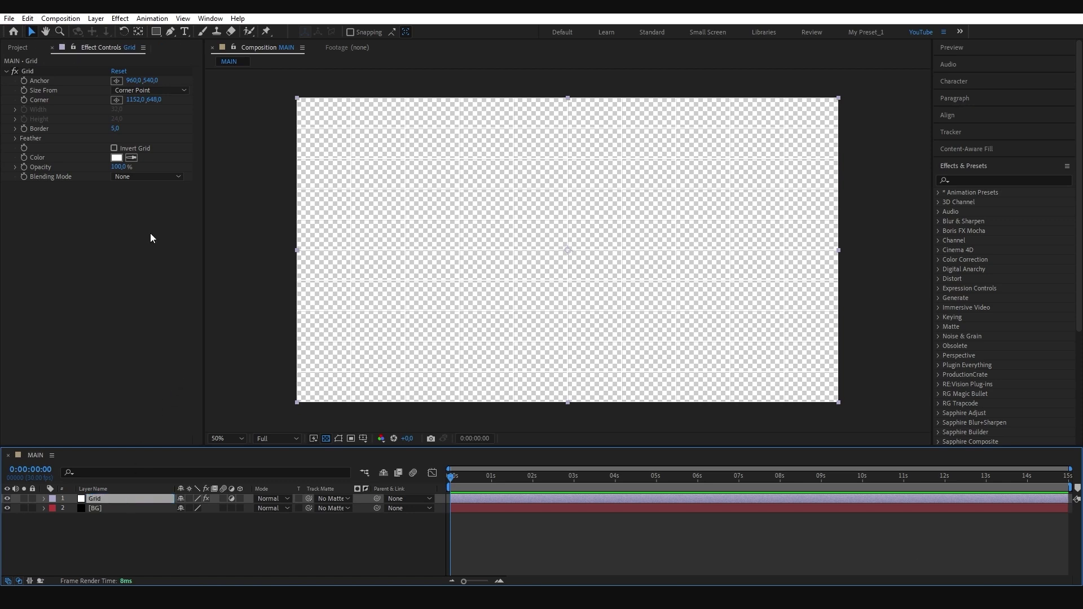
Set the Grid effect's Size From to Width Slider and Blending Mode to Add
click(159, 90)
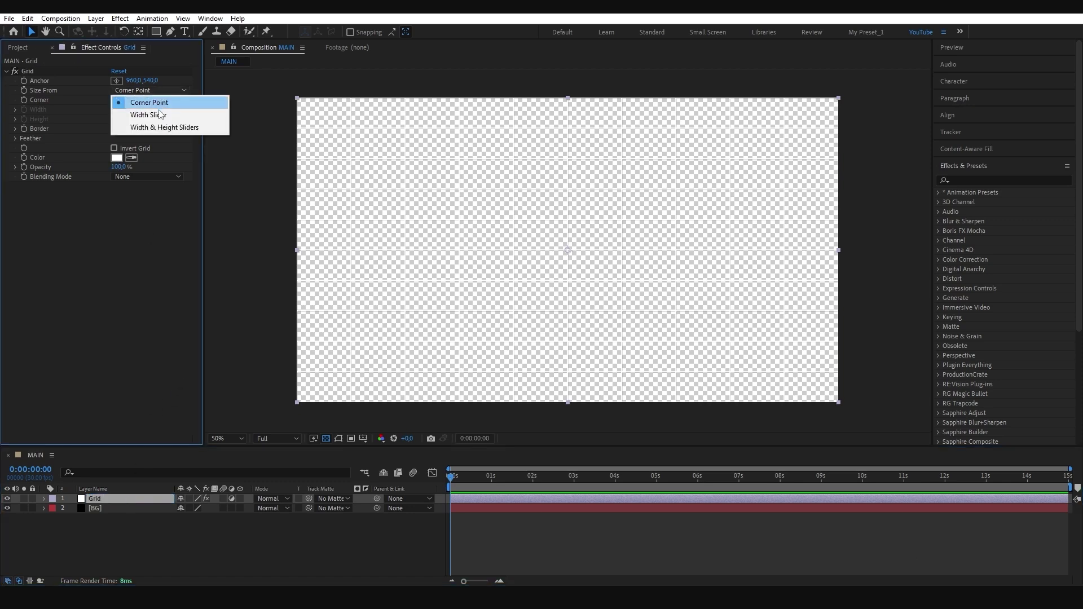
click(149, 115)
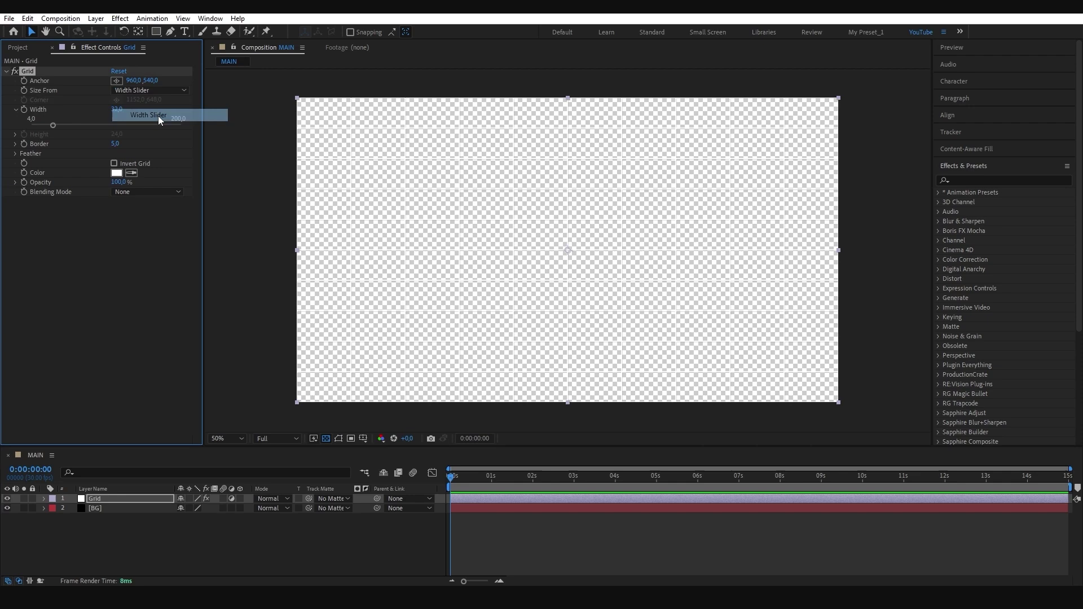
click(146, 192)
click(150, 247)
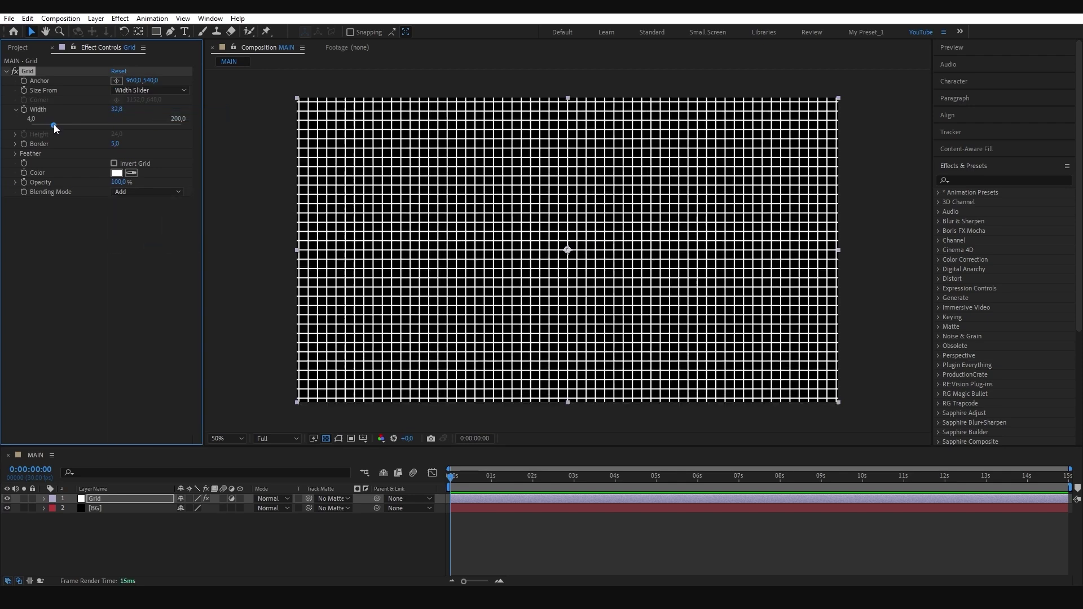
Set the grid Width to 200
mouse_move(53, 125)
mouse_down()
mouse_move(189, 131)
mouse_move(159, 126)
mouse_up()
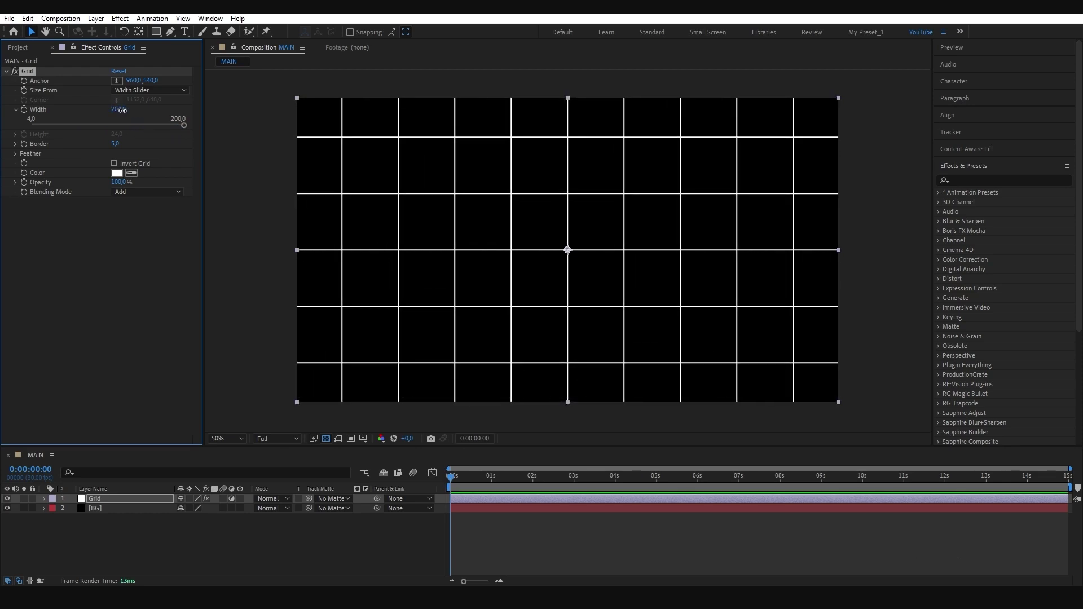
drag(118, 113, 160, 112)
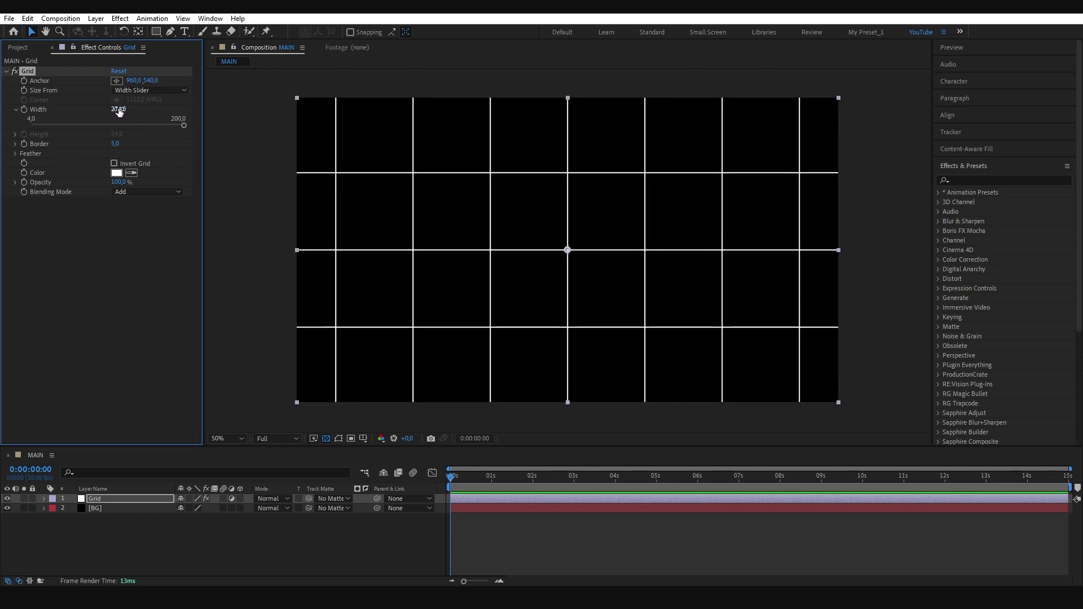
click(158, 113)
text(500)
key(Return)
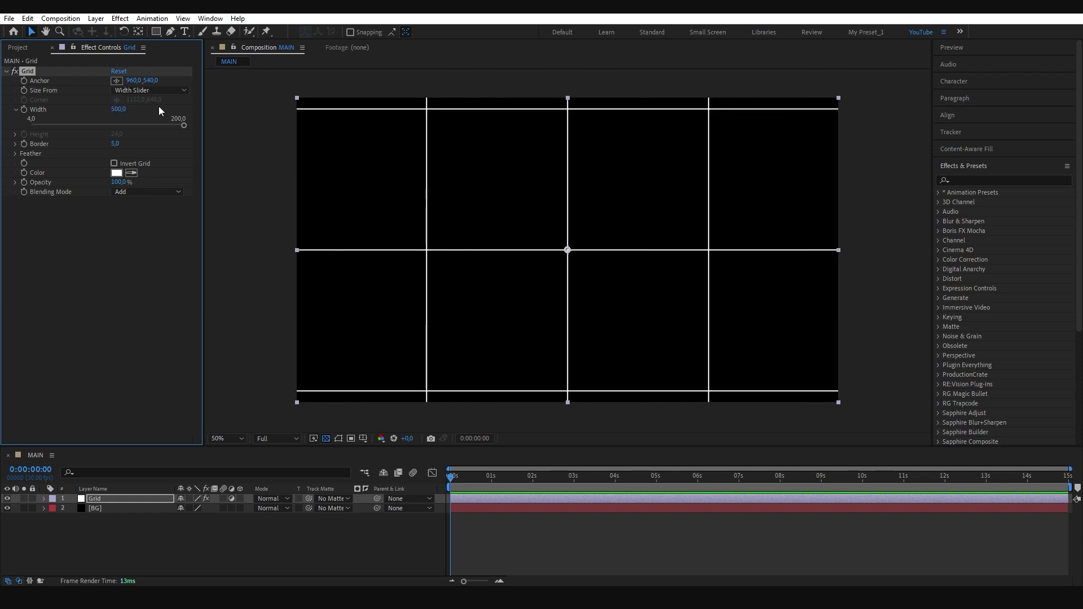
click(120, 110)
text(200)
key(Return)
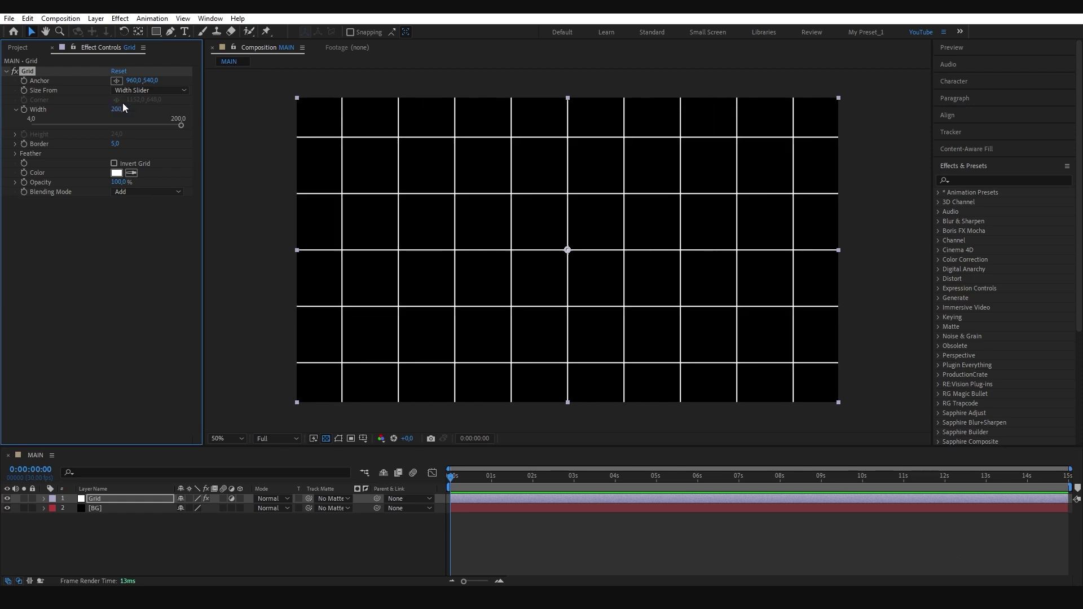
Give the grid Border 3, light grey colour D6D5D5 and 55% Opacity
click(119, 143)
text(3)
key(Return)
click(116, 173)
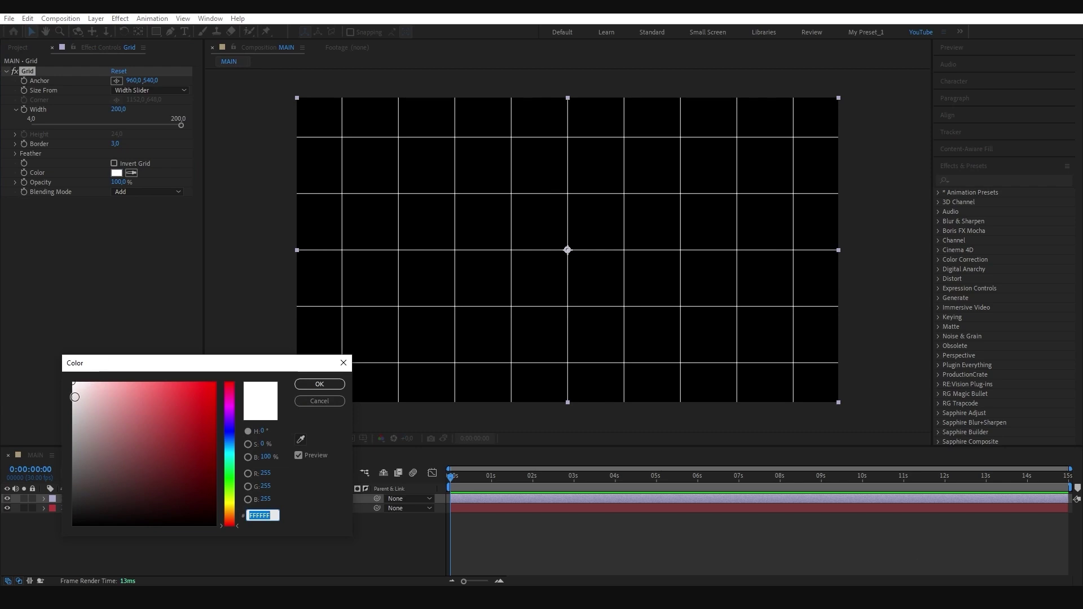
click(72, 405)
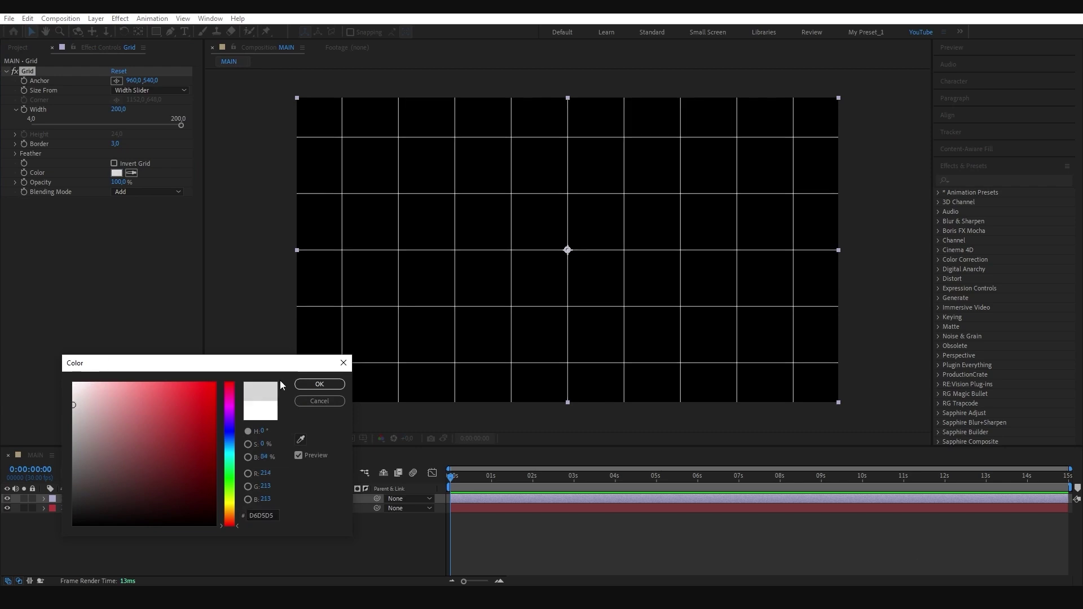
click(319, 384)
click(118, 183)
text(55)
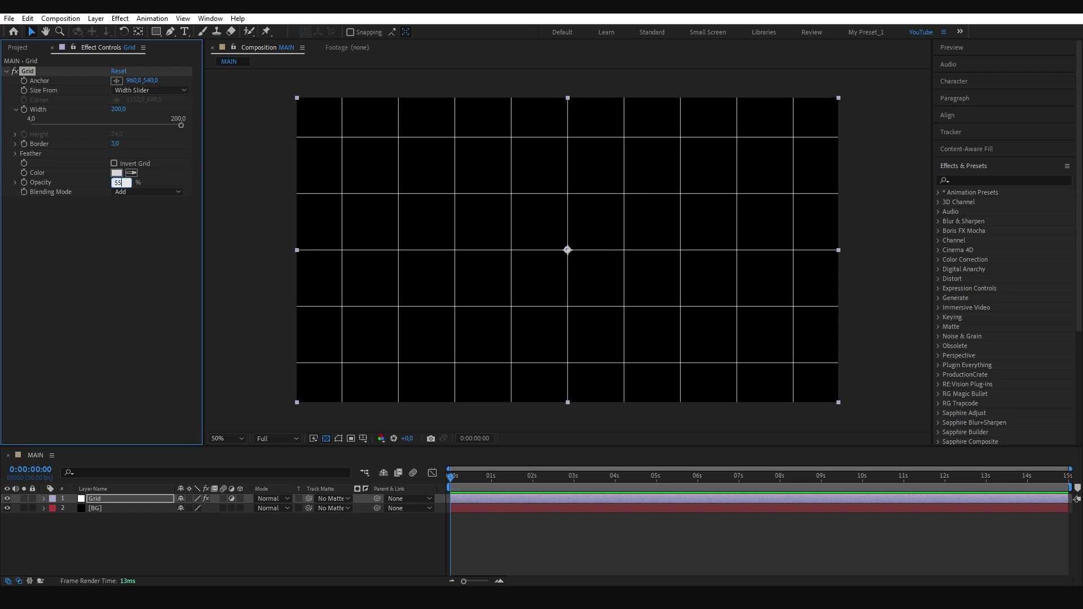
key(Return)
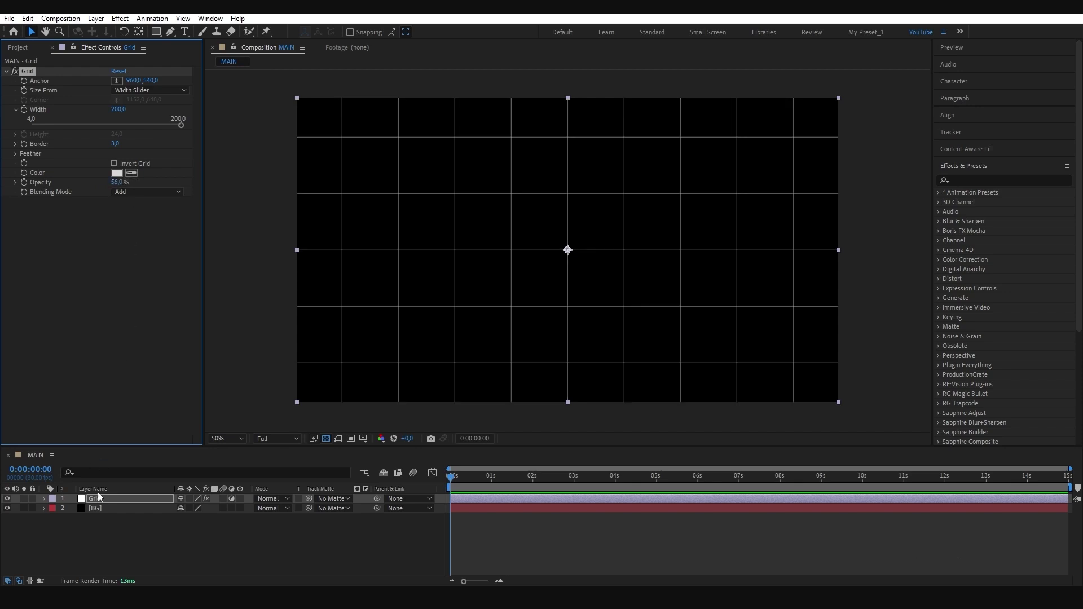
click(100, 498)
key(ctrl+space)
Apply Turbulent Displace to the Grid layer with Amount 30
text(t)
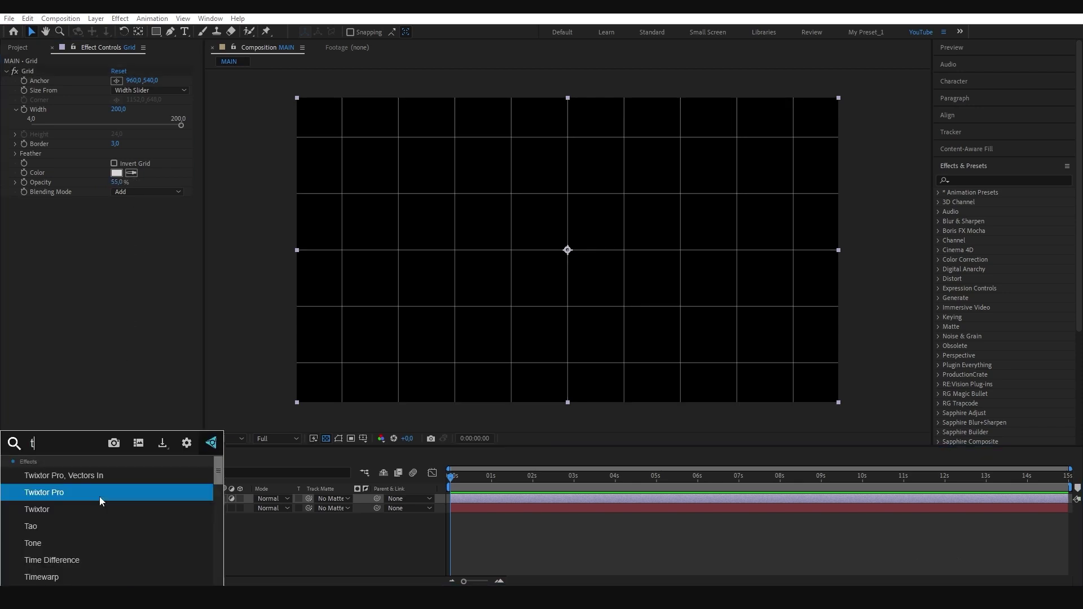
text(urb)
click(93, 478)
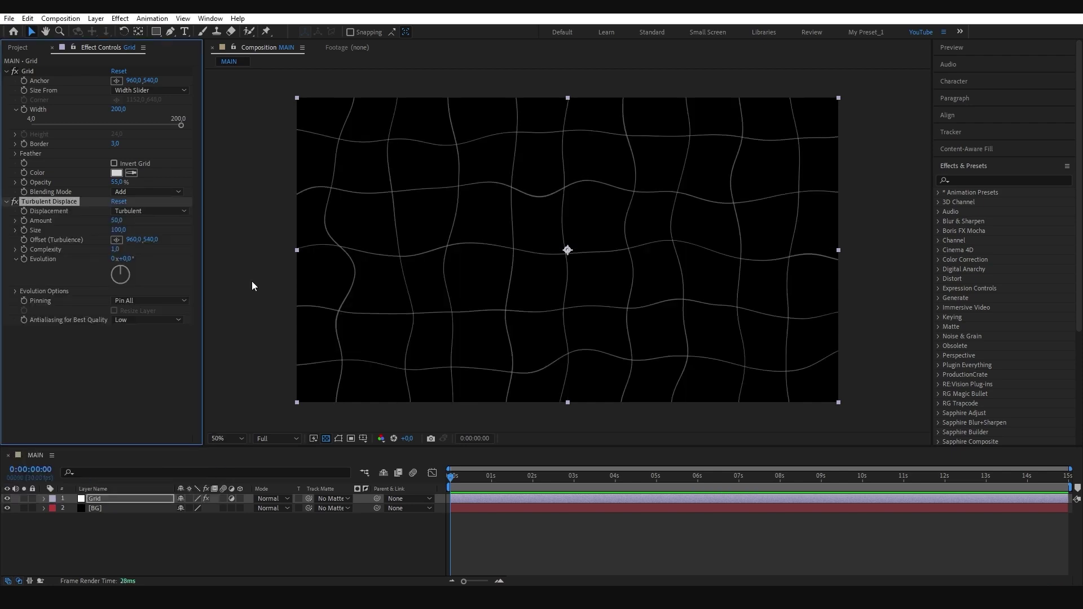
click(117, 220)
text(30)
key(Return)
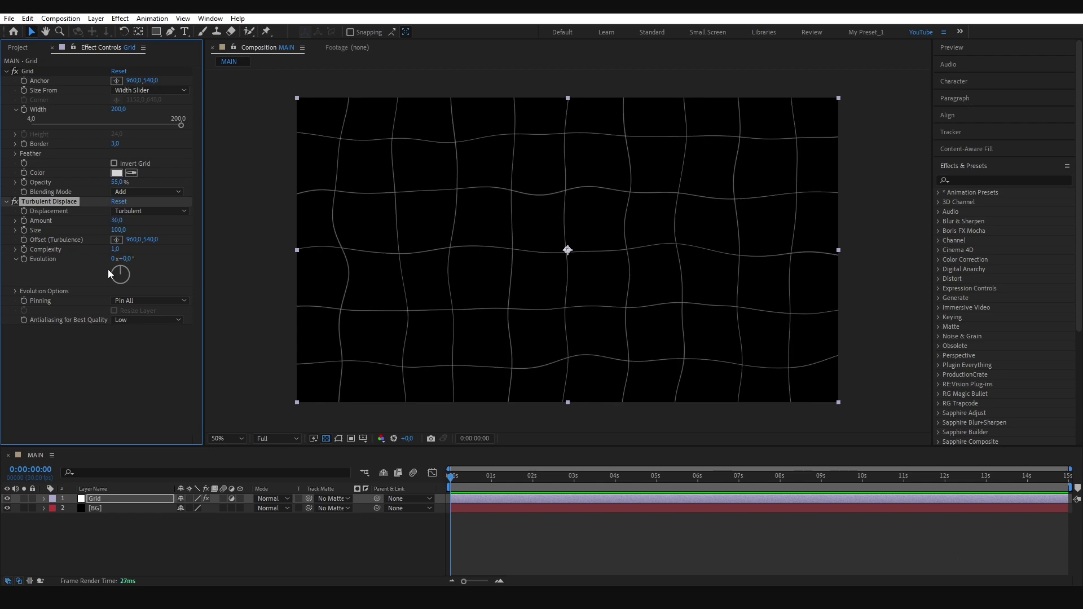
Scrub Turbulent Displace Evolution to preview waves, then reset it to 0x+0,0°
drag(141, 260, 245, 251)
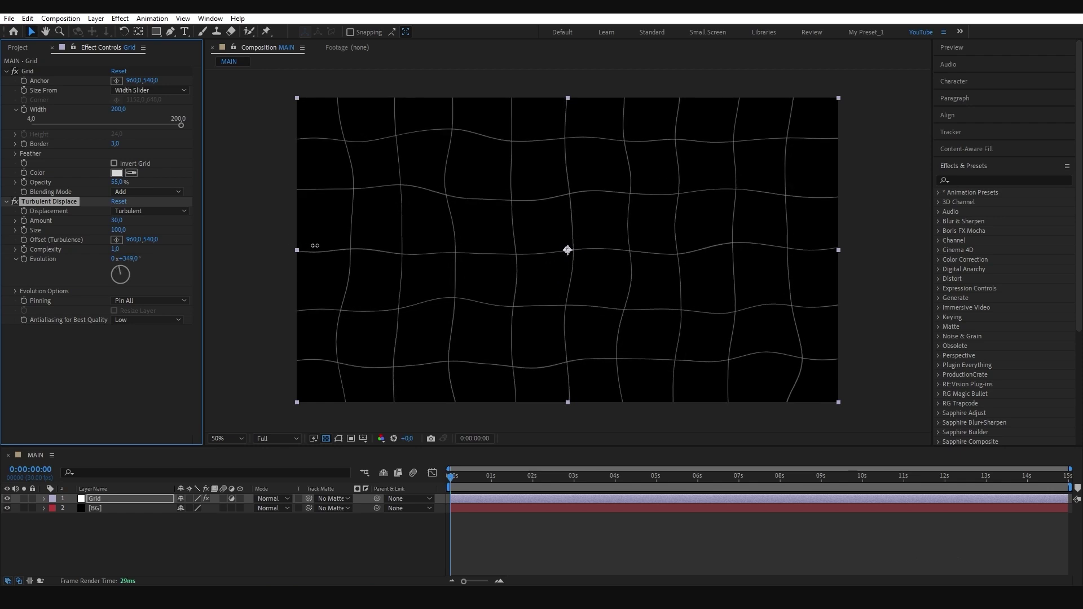
drag(244, 251, 327, 244)
click(125, 258)
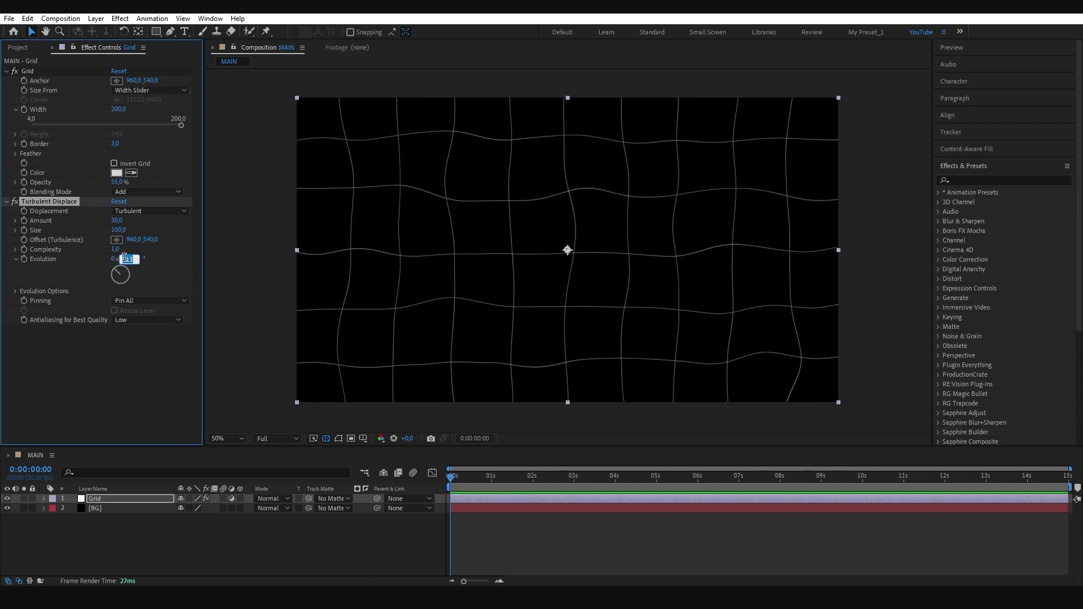
text(0)
key(Return)
click(109, 499)
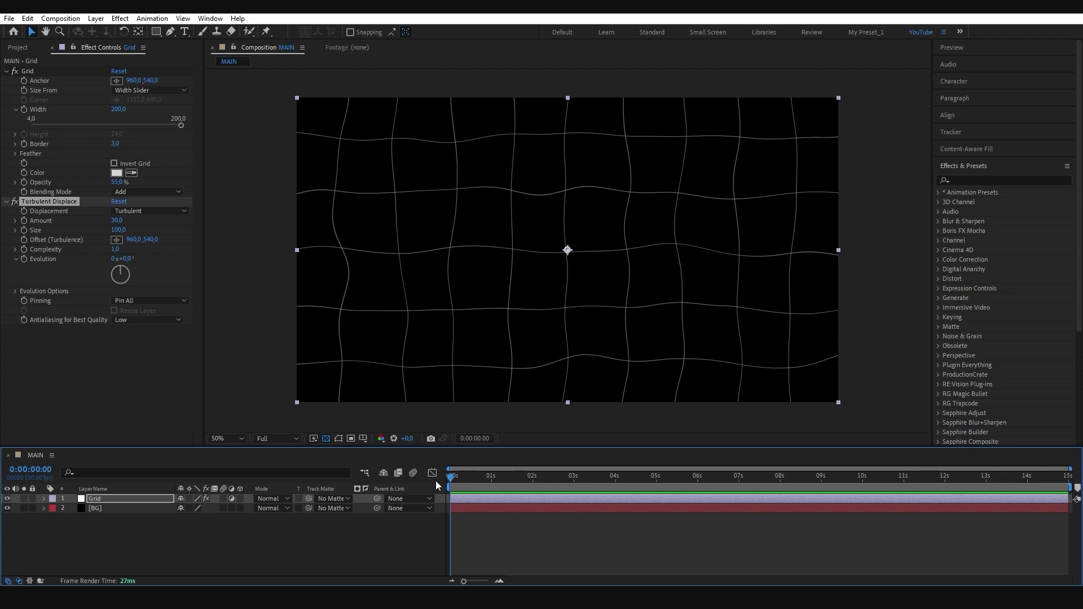
Keyframe Evolution at 0x+0,0° at the start and 2x+0,0° at the last frame
click(25, 259)
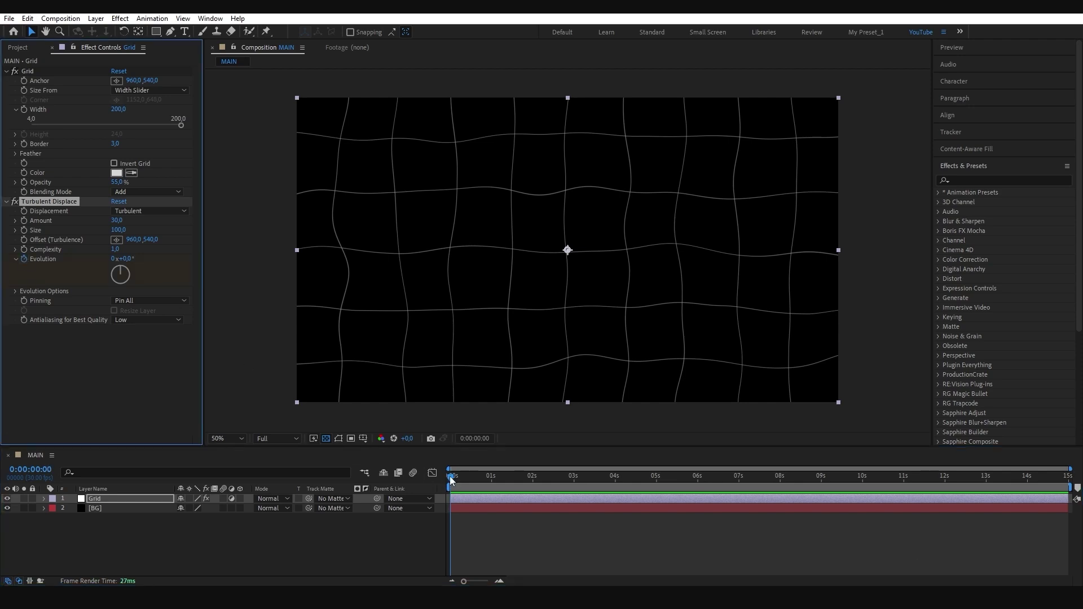
key(u)
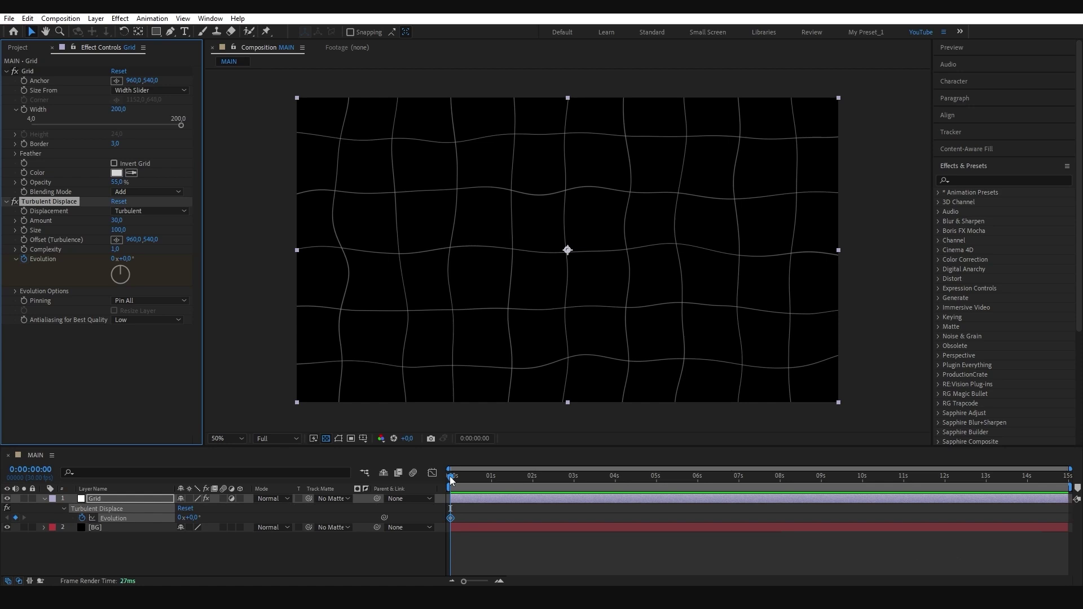
drag(451, 481, 1069, 477)
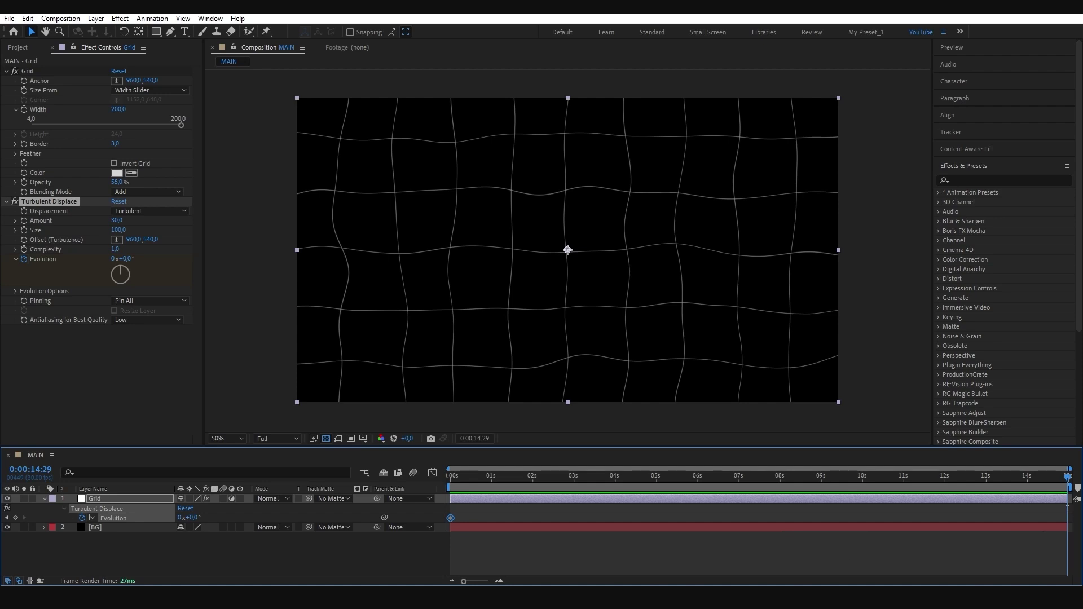
click(112, 259)
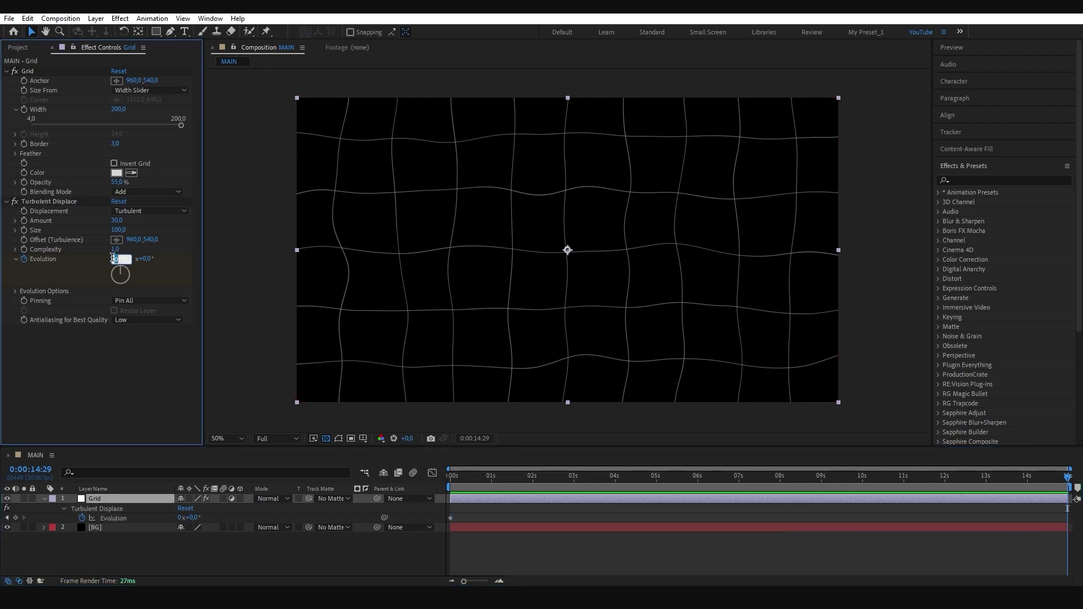
text(2)
key(Return)
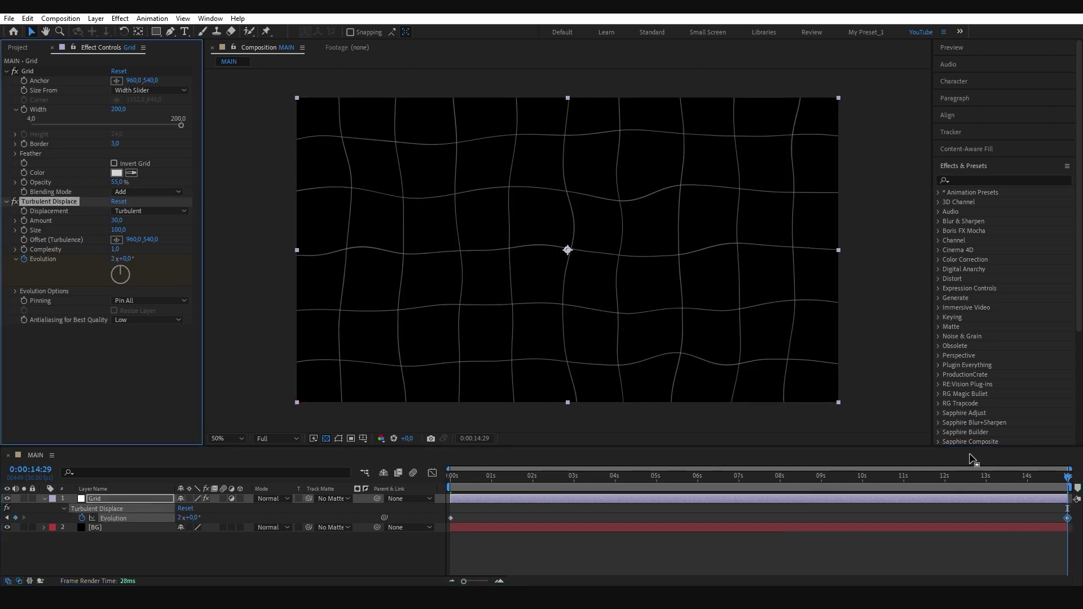
Scrub and preview the end of the rippling grid animation
click(1024, 481)
mouse_move(1021, 491)
mouse_down()
mouse_move(1072, 500)
mouse_move(998, 493)
mouse_up()
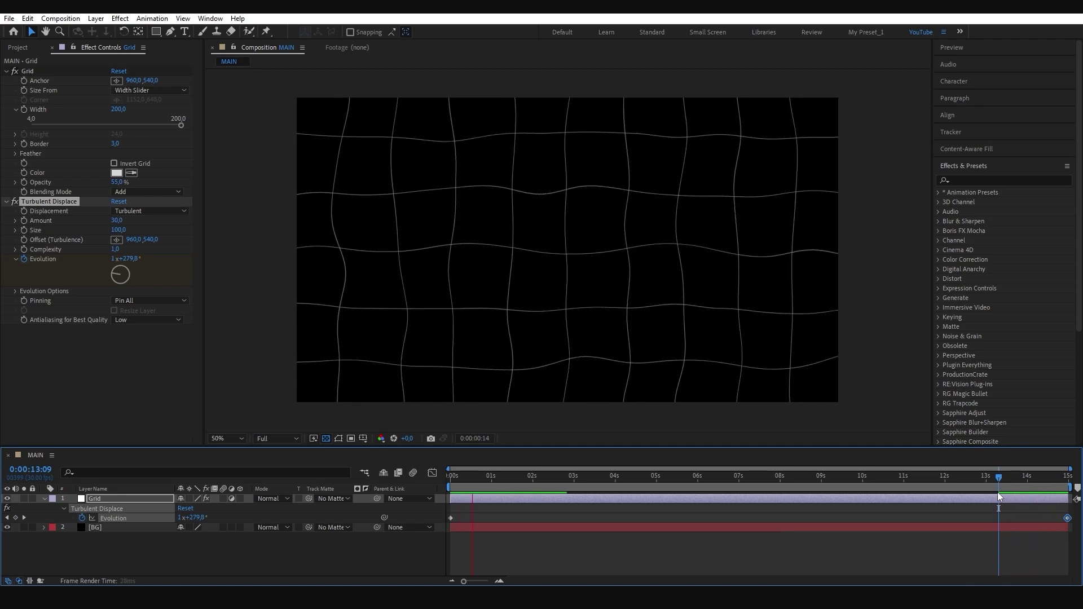
key(space)
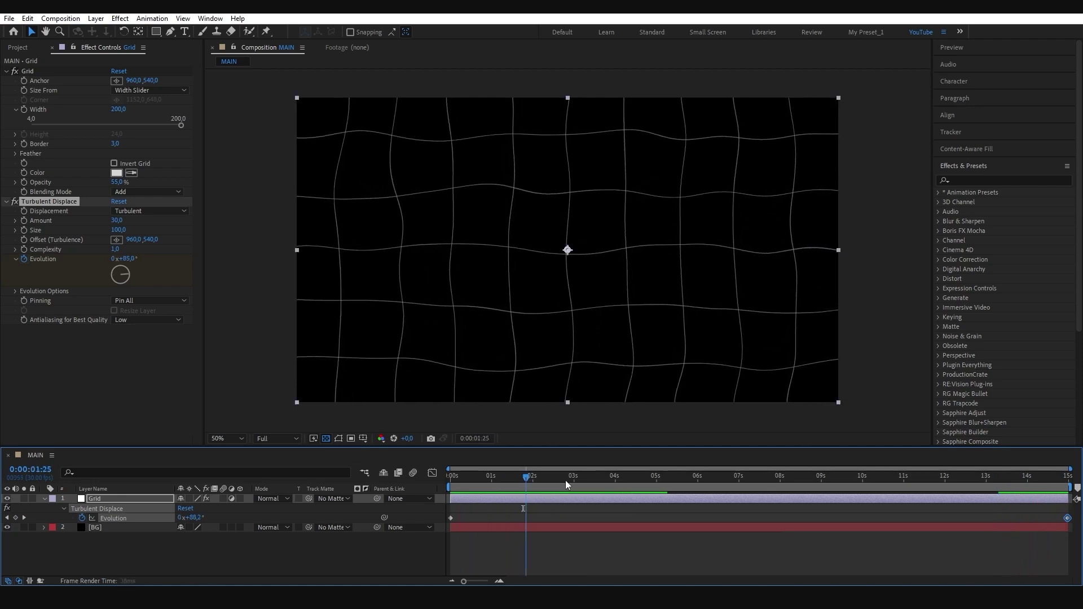
click(1046, 477)
drag(1044, 501, 1044, 501)
key(space)
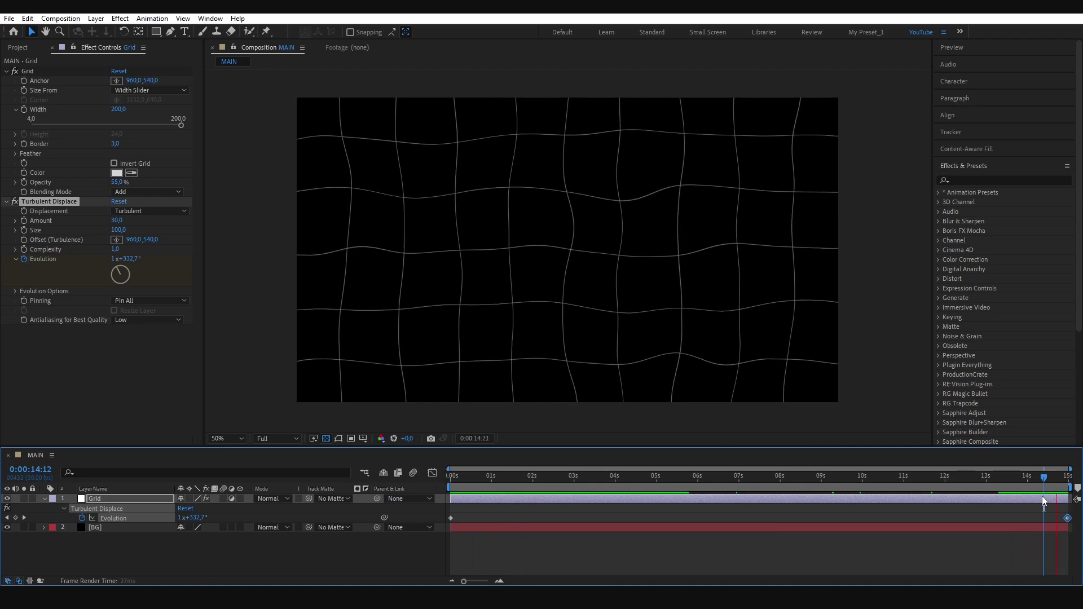
key(space)
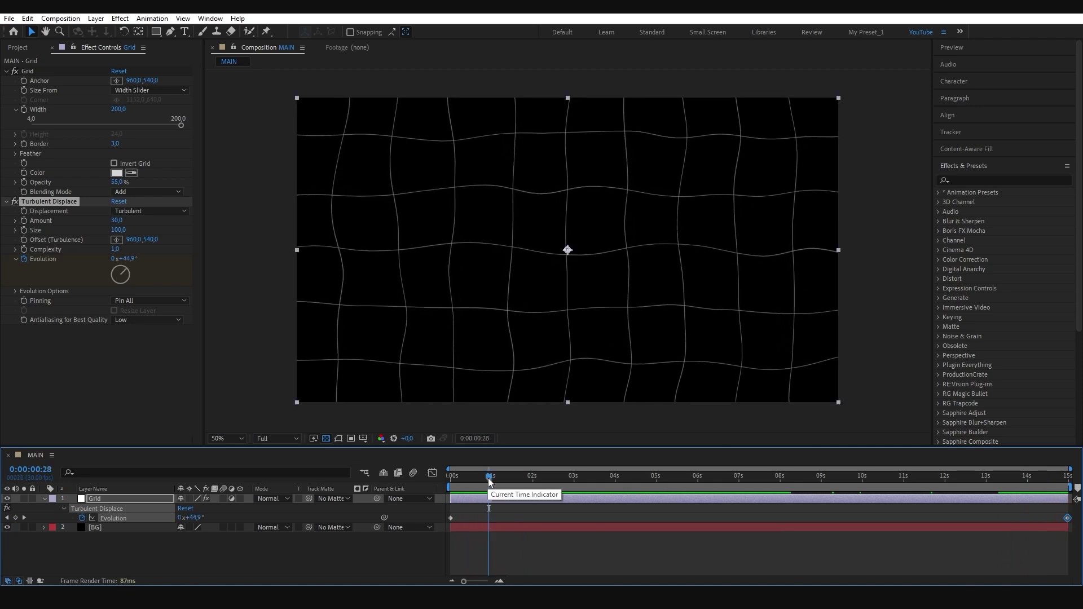
Enable Cycle Evolution in Evolution Options and preview the looping warp
click(16, 291)
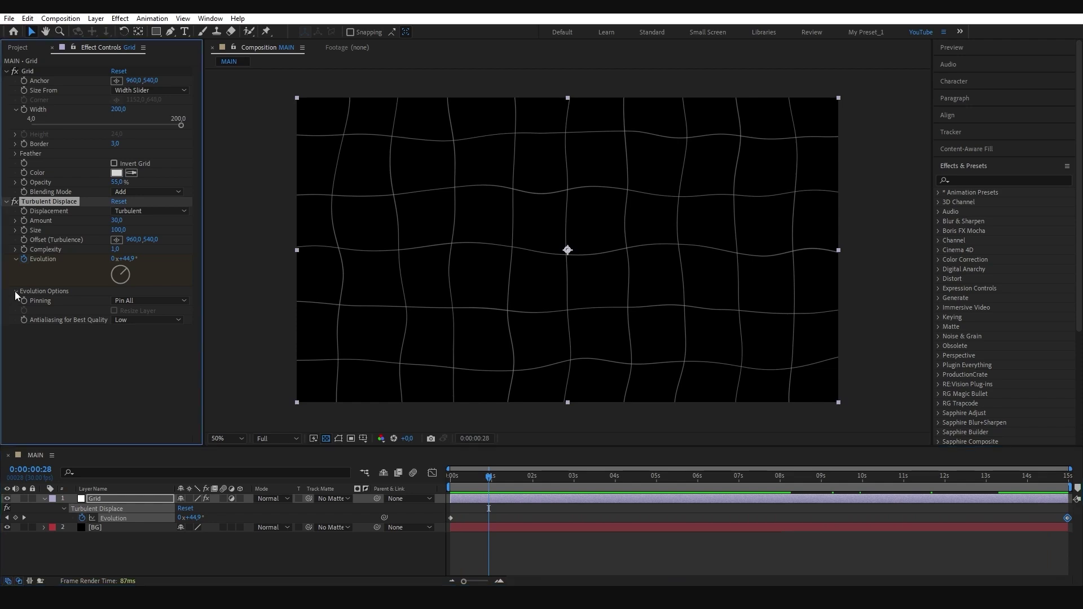
click(114, 301)
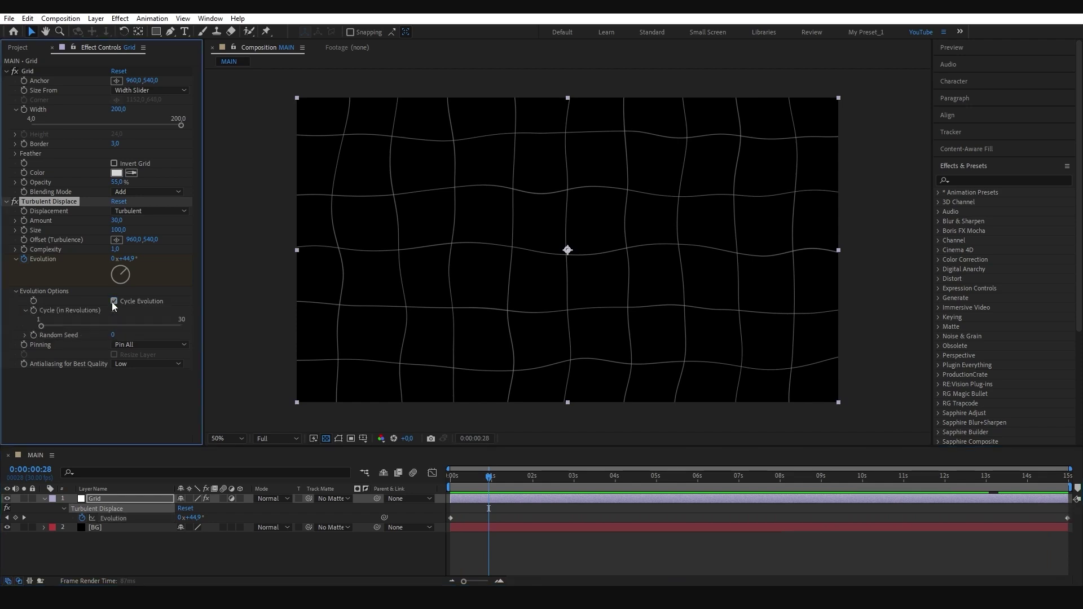
mouse_move(500, 479)
mouse_down()
mouse_move(873, 479)
mouse_move(1041, 507)
mouse_up()
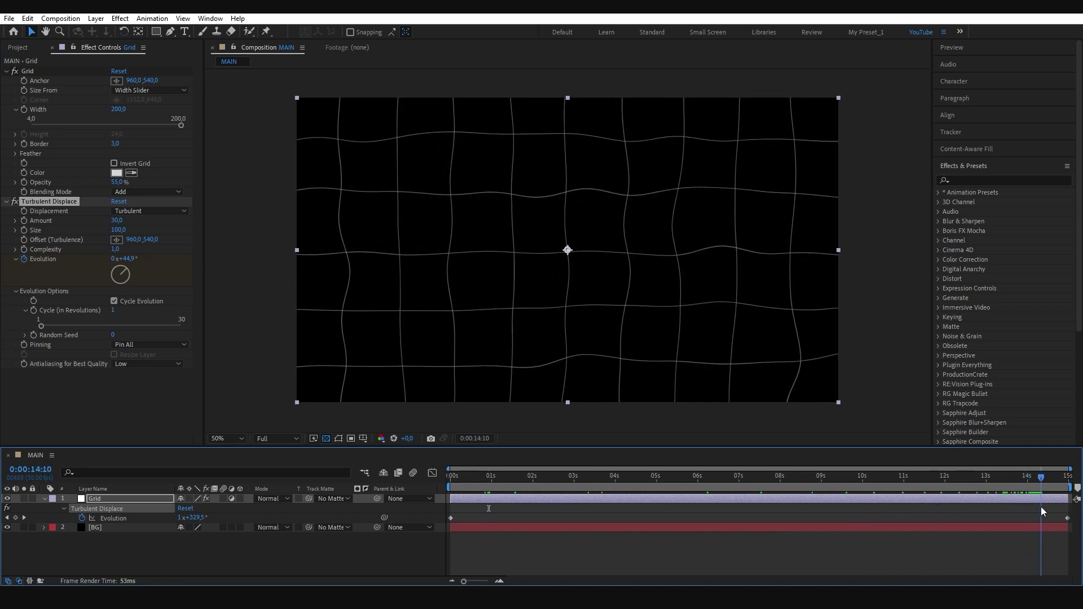
drag(1041, 507, 1043, 507)
key(space)
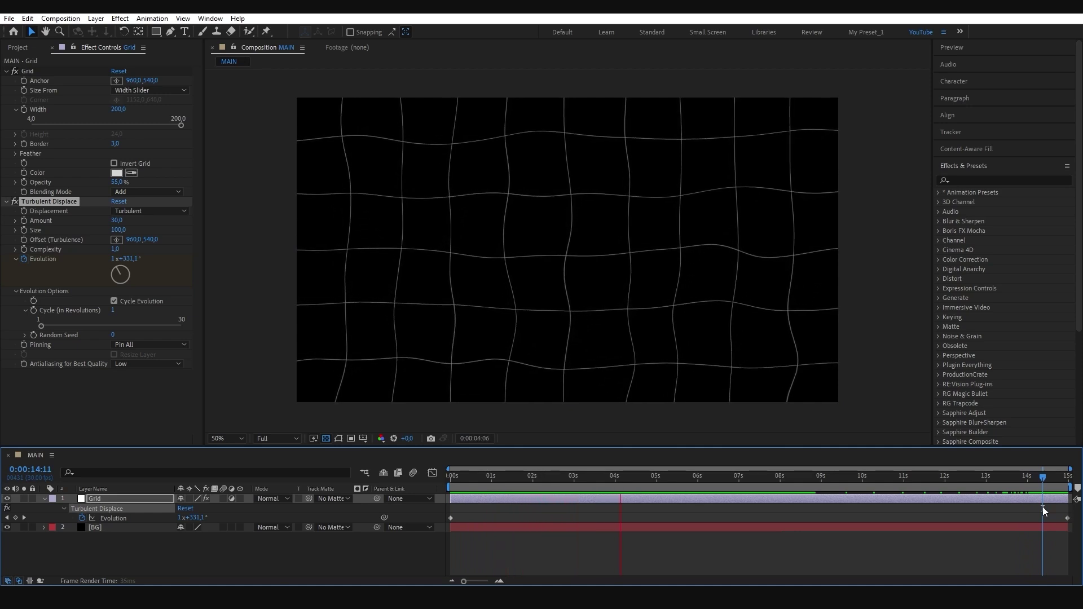
key(space)
Preview the animation near the end, around ten seconds and one second in to check the loop
drag(656, 478, 1056, 478)
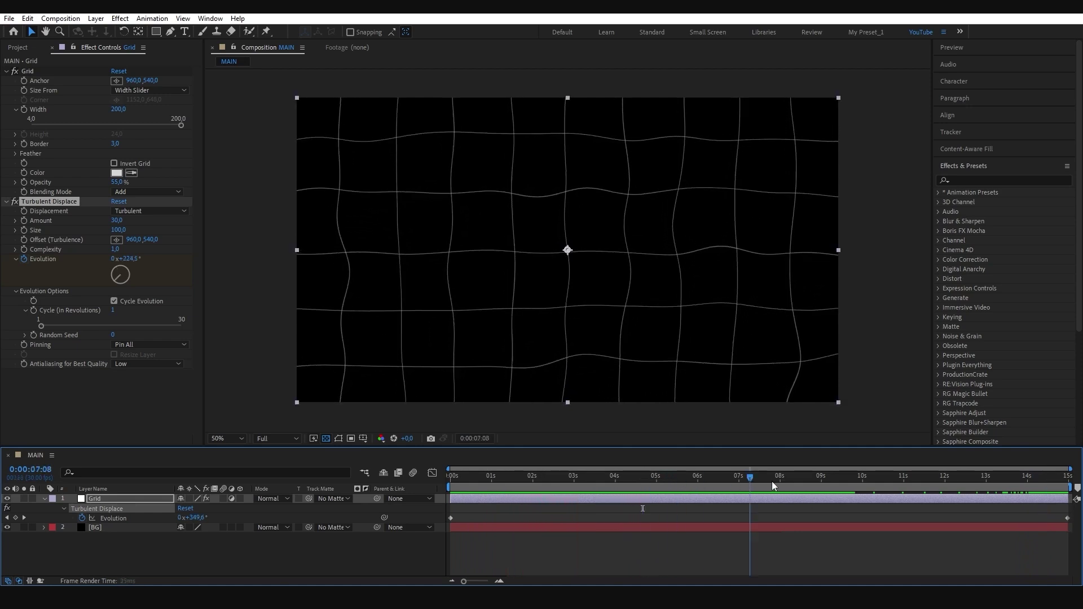
key(End)
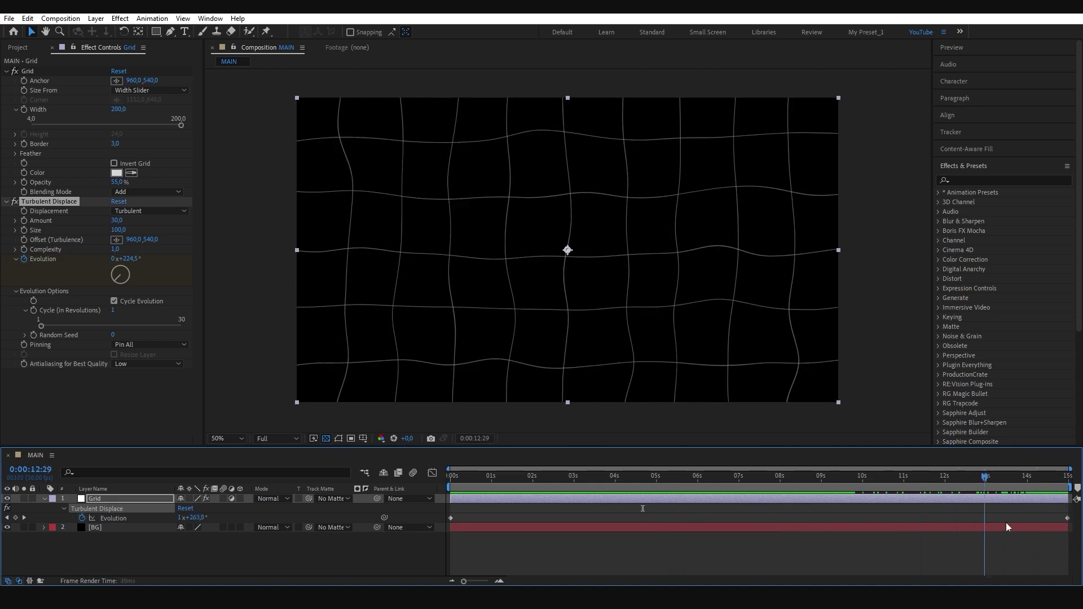
drag(1068, 476, 493, 478)
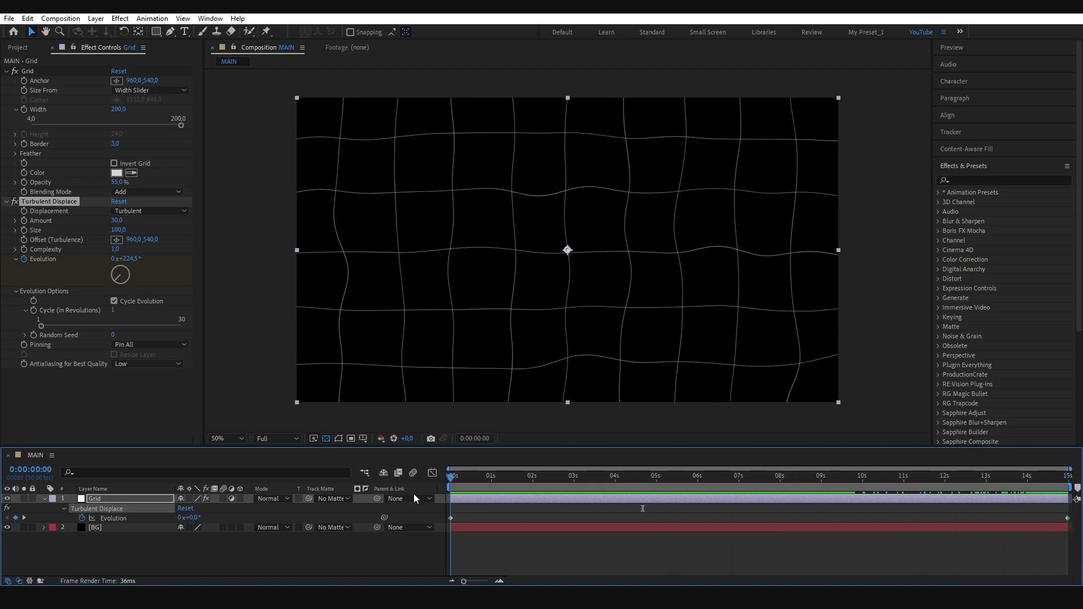
click(865, 476)
key(space)
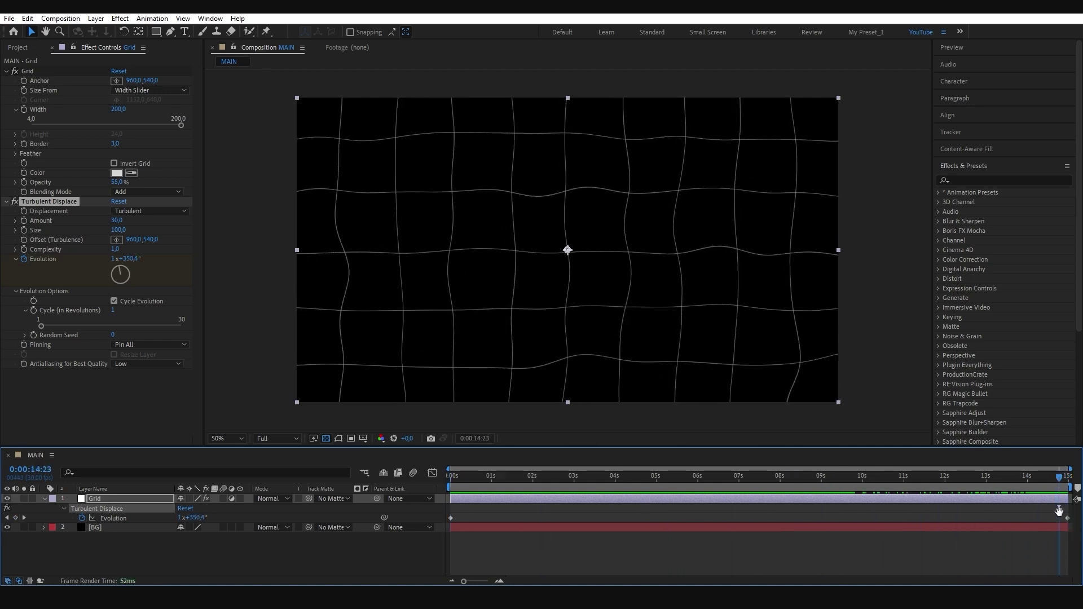
key(space)
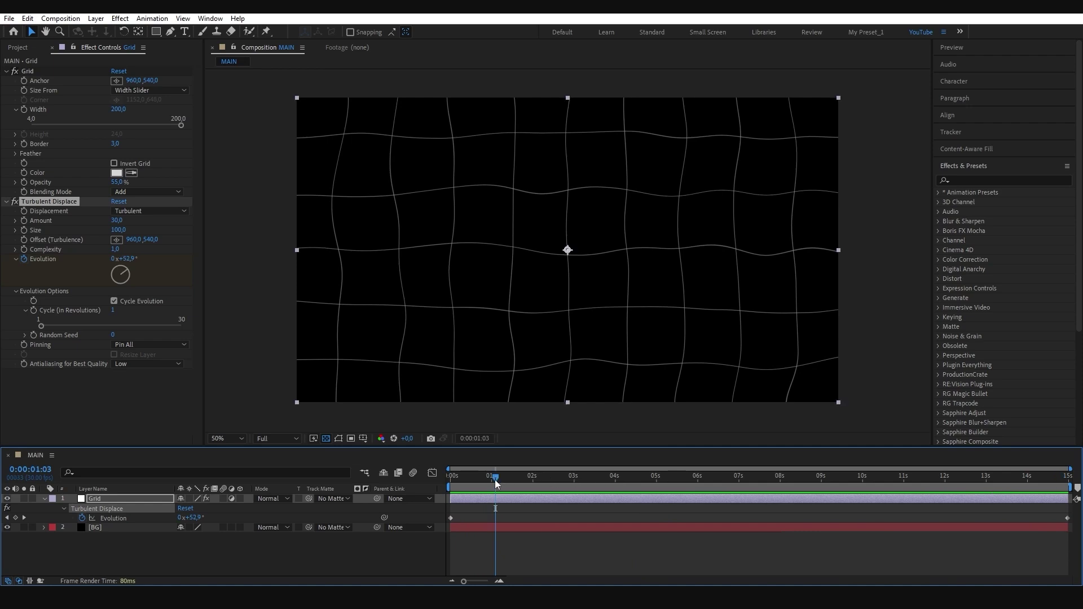
drag(496, 480, 492, 481)
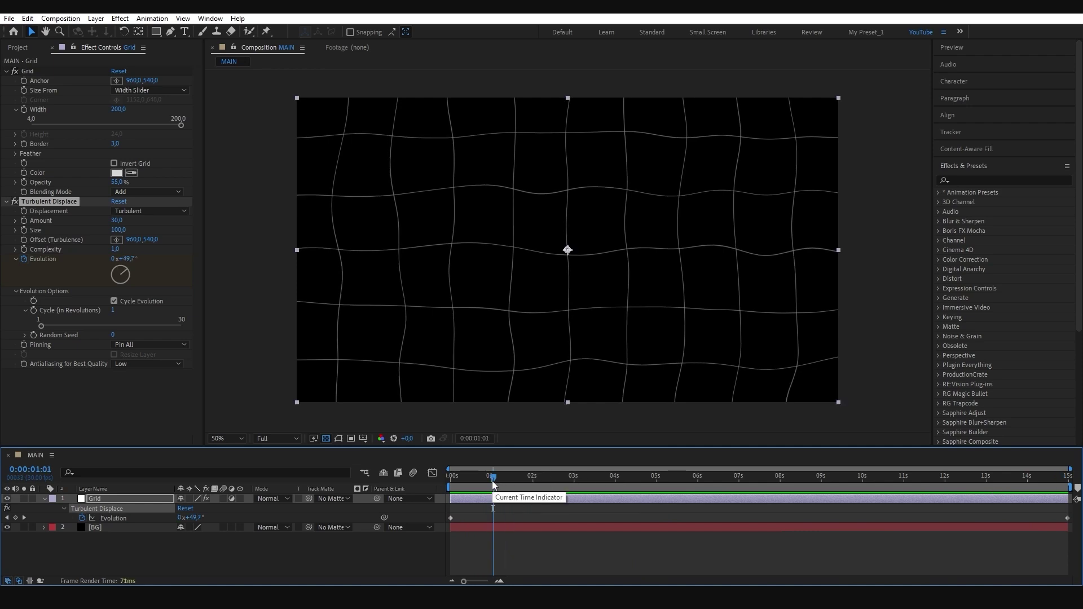
key(space)
key(space)
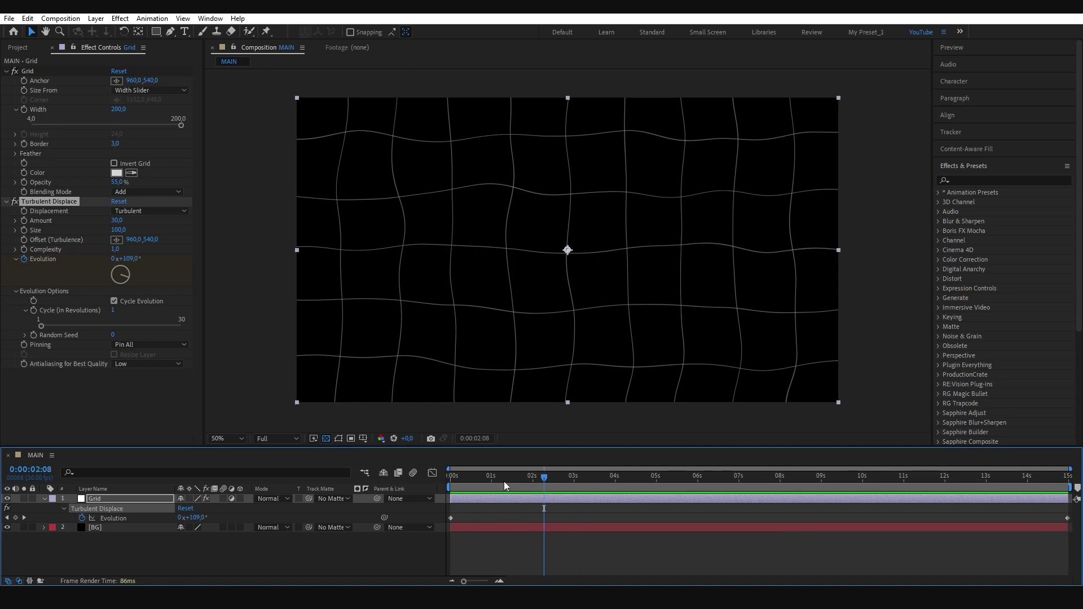
drag(544, 479, 491, 479)
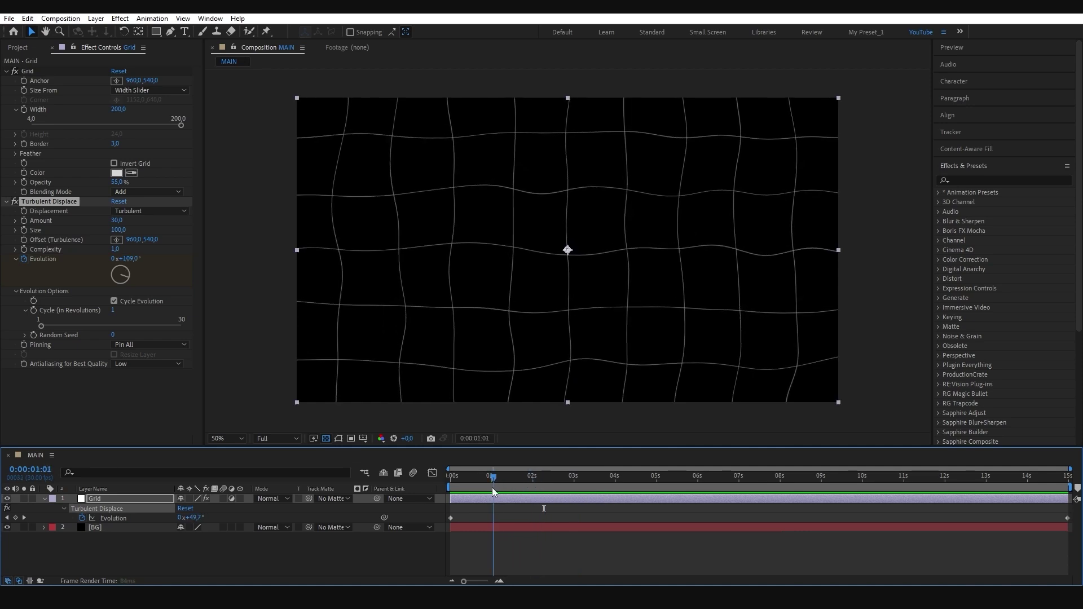
key(ctrl+Down)
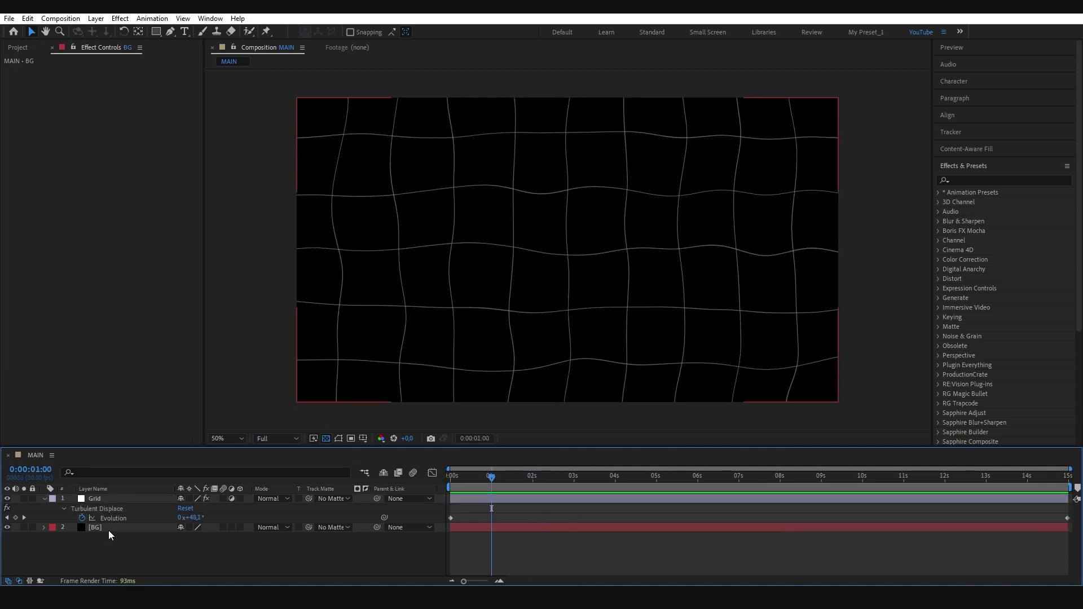
Apply Gradient Ramp to the BG layer
click(106, 528)
key(ctrl+space)
text(gr)
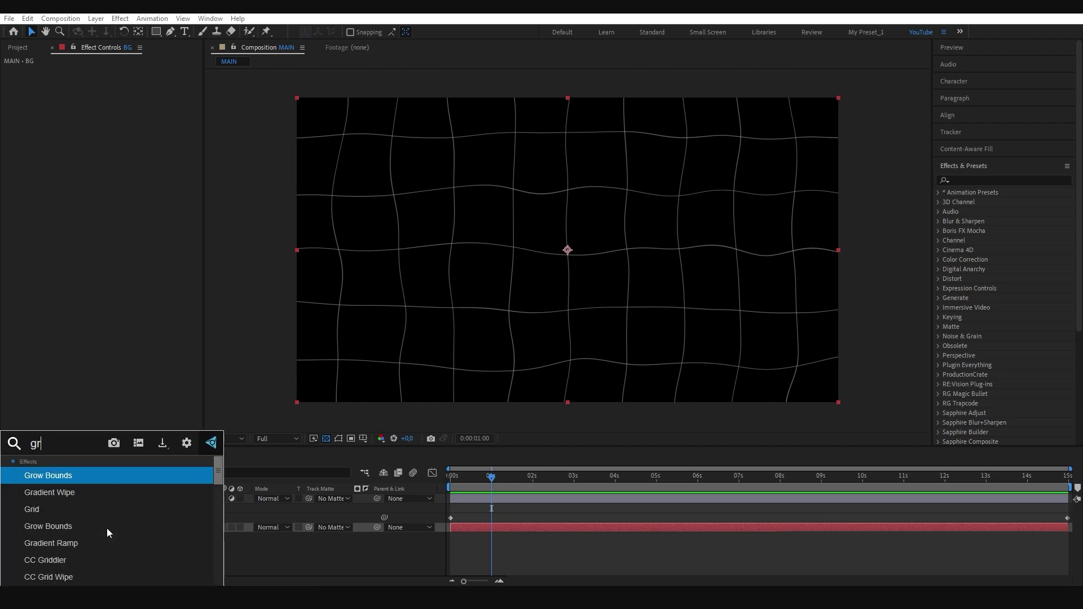
text(a)
click(79, 495)
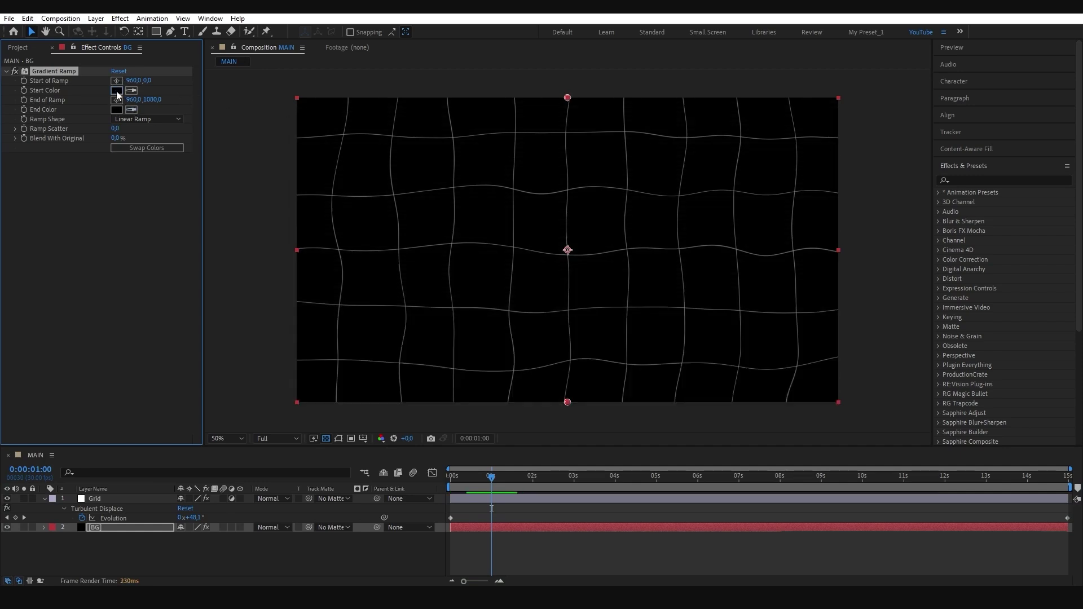
Set the Gradient Ramp Start Color to dark grey 171717
click(116, 91)
drag(76, 416, 69, 424)
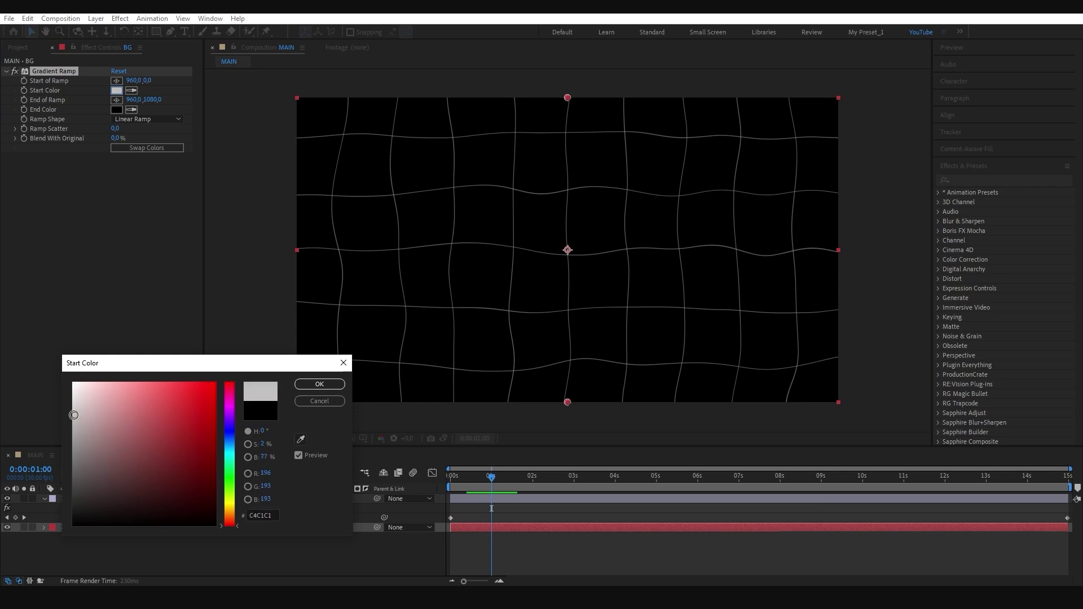
drag(70, 437, 54, 515)
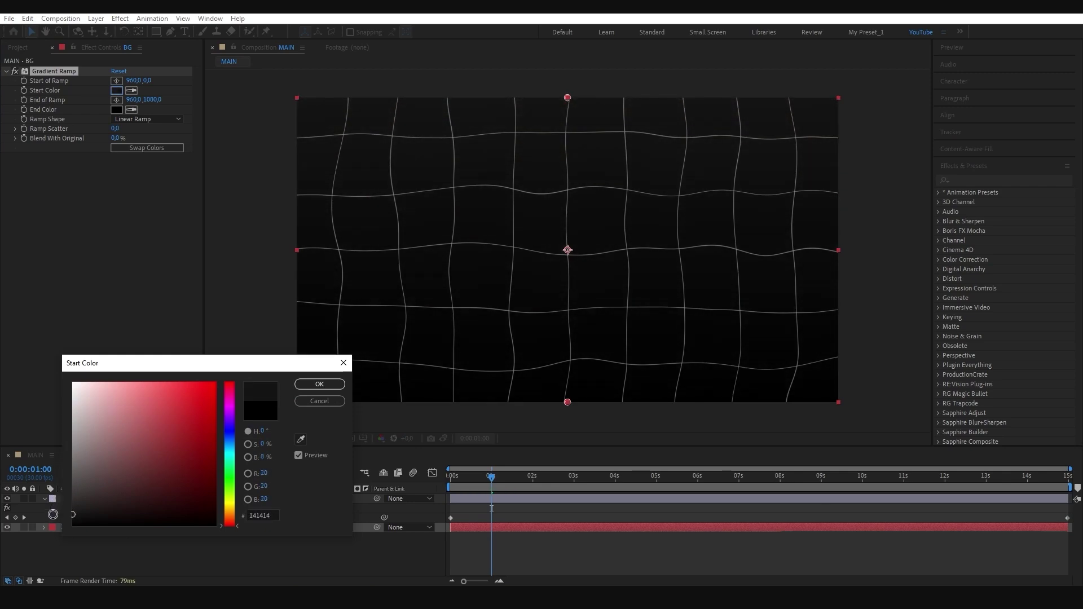
drag(53, 515, 52, 513)
click(317, 385)
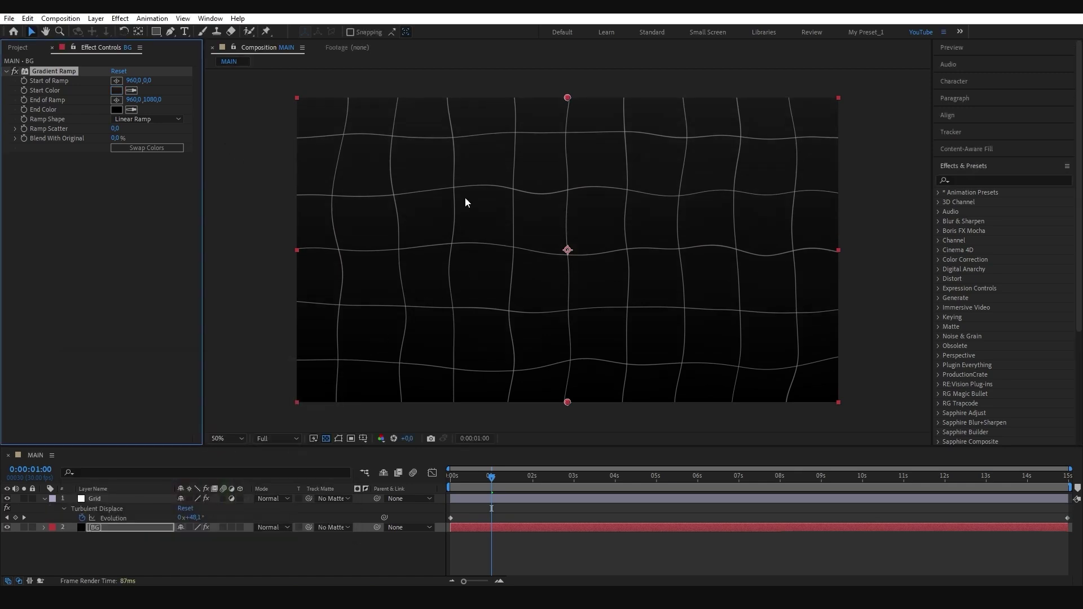
Add a Noise effect to BG with Amount of Noise 1.0%
key(period)
key(period)
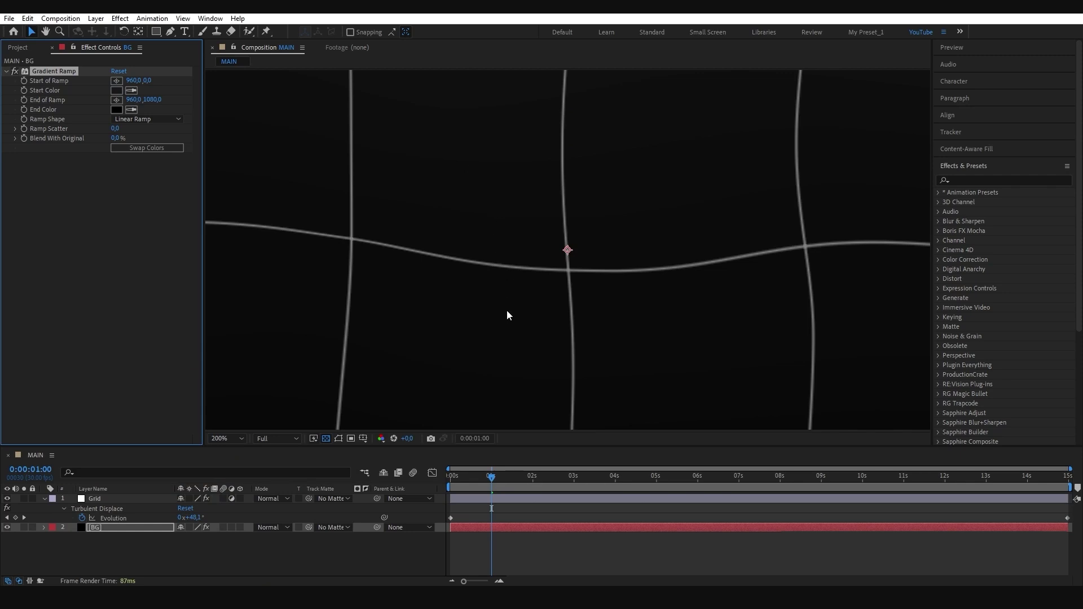
key(comma)
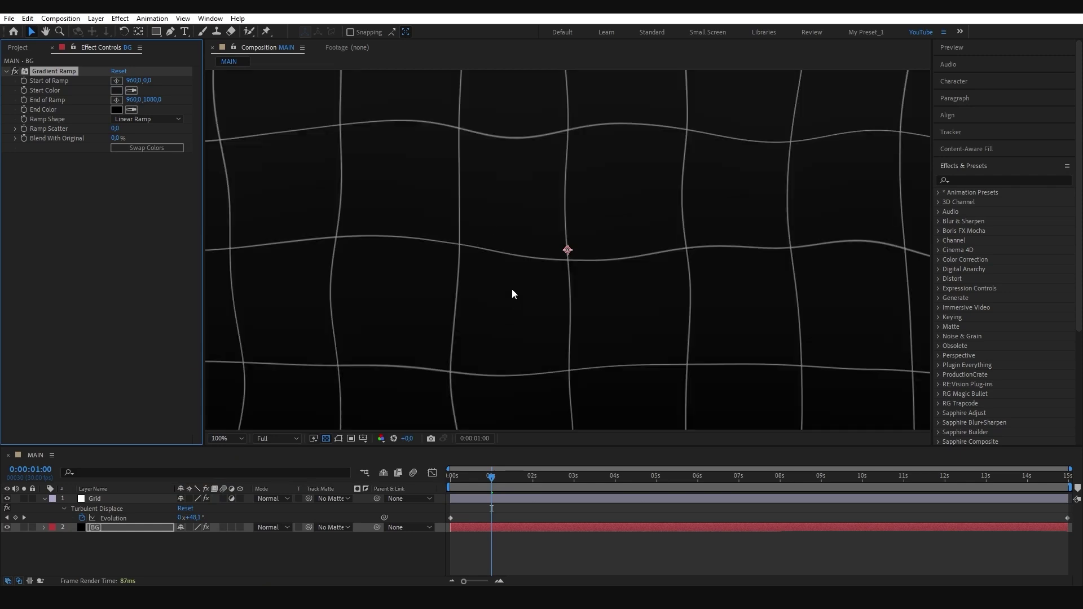
key(comma)
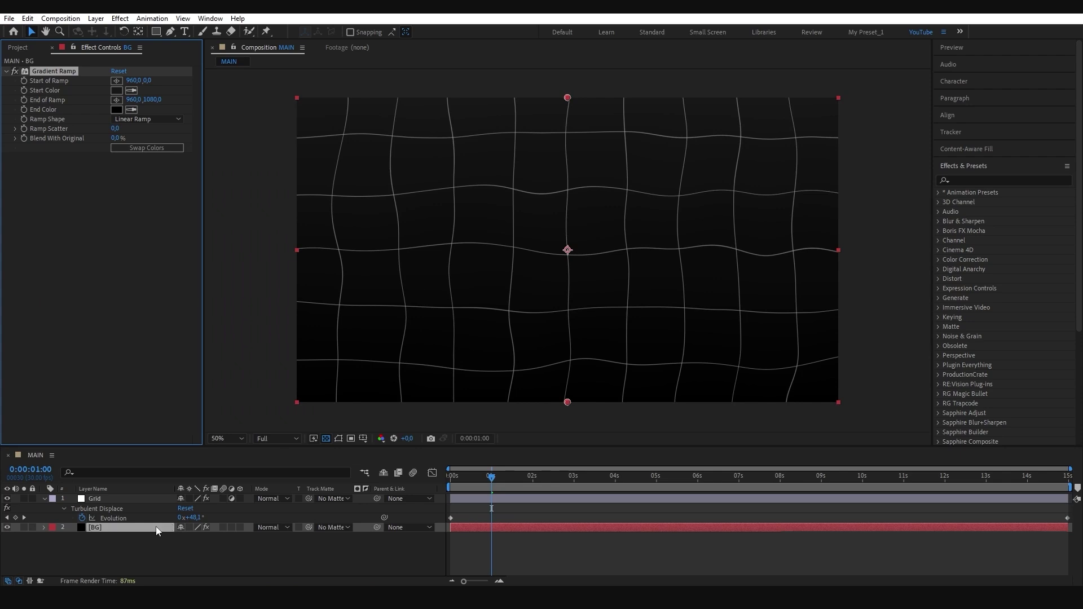
click(155, 527)
key(ctrl+space)
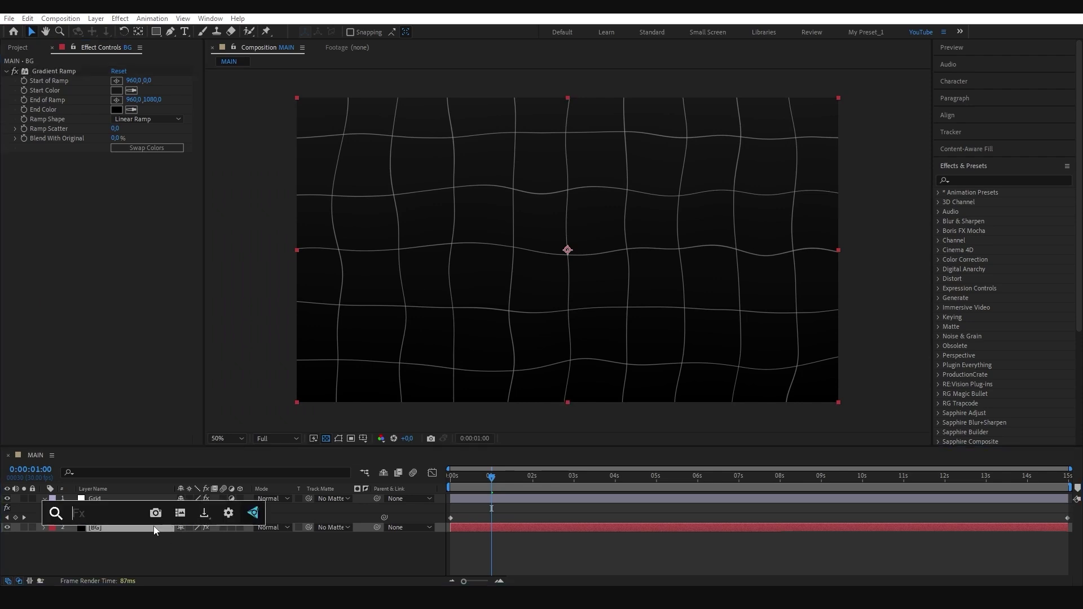
text(noi)
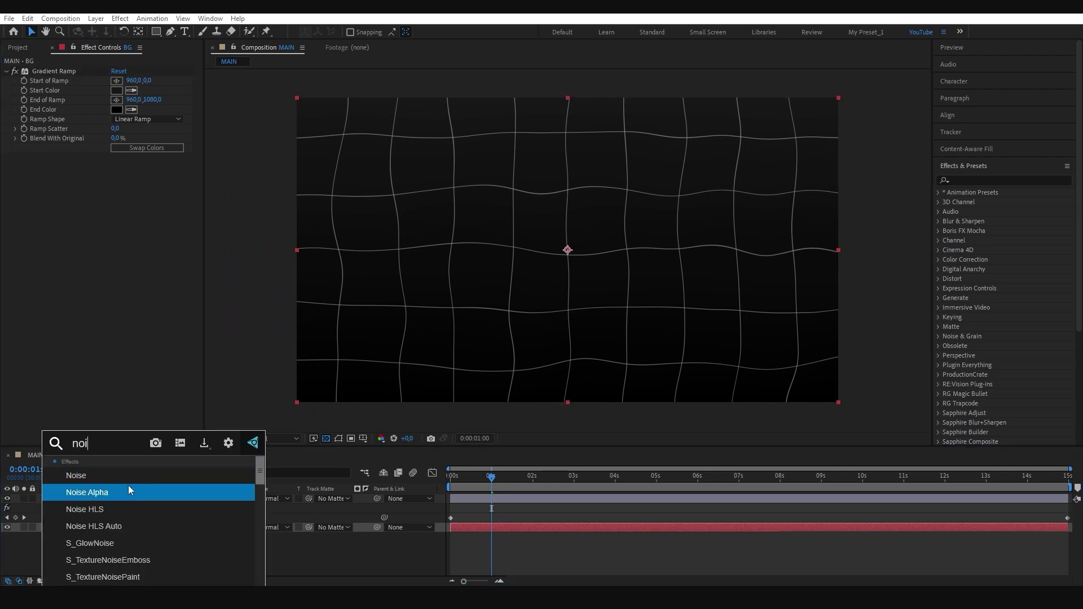
click(125, 479)
key(period)
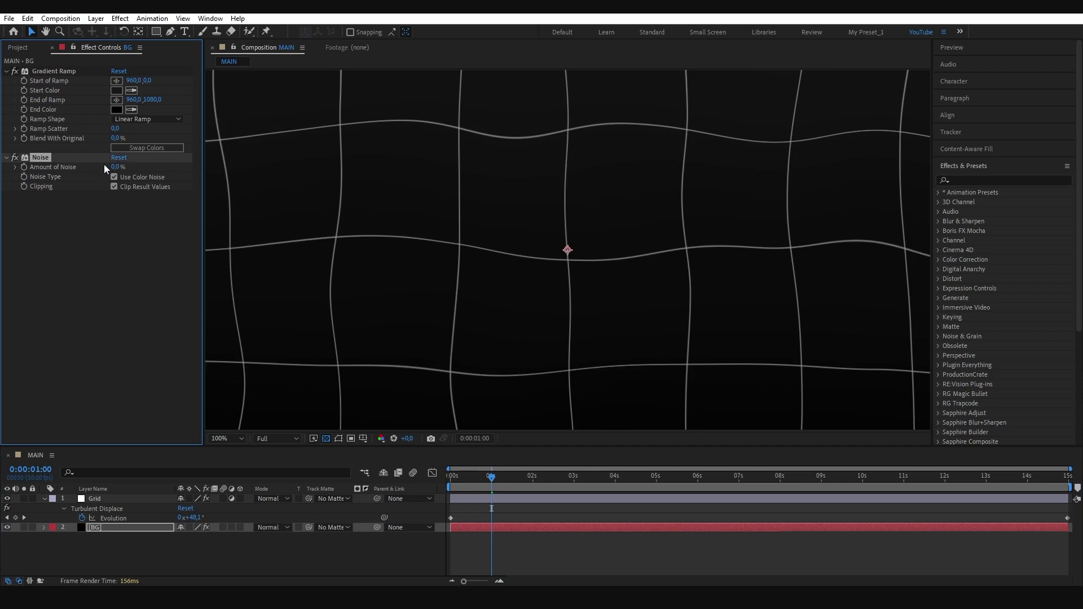
text(10)
key(Return)
Add Gaussian Blur to BG with Blurriness 1.0
click(96, 529)
key(ctrl+space)
text(gr)
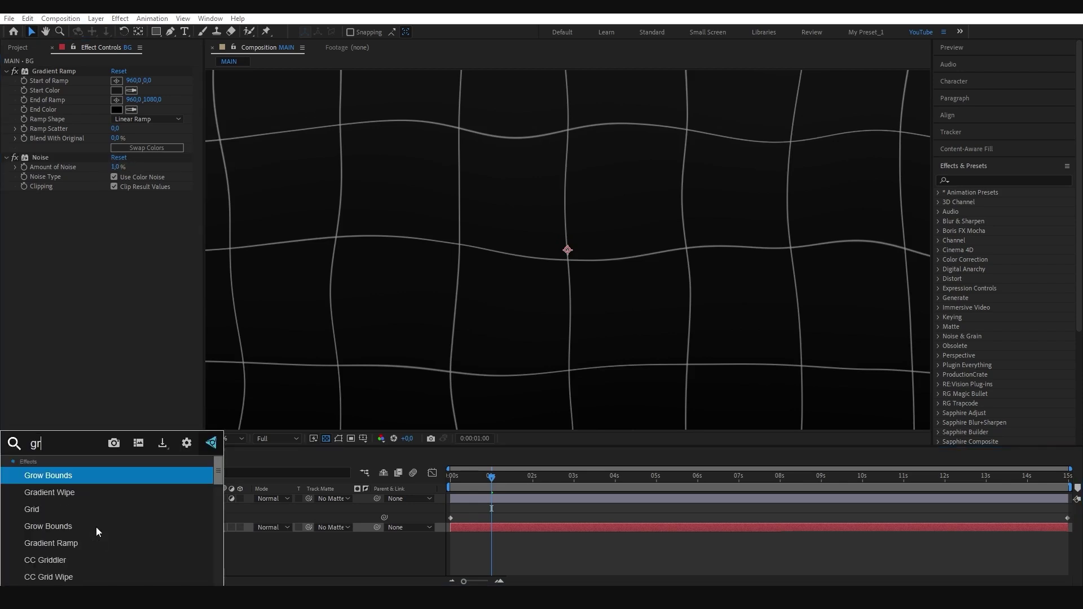
key(BackSpace)
text(au)
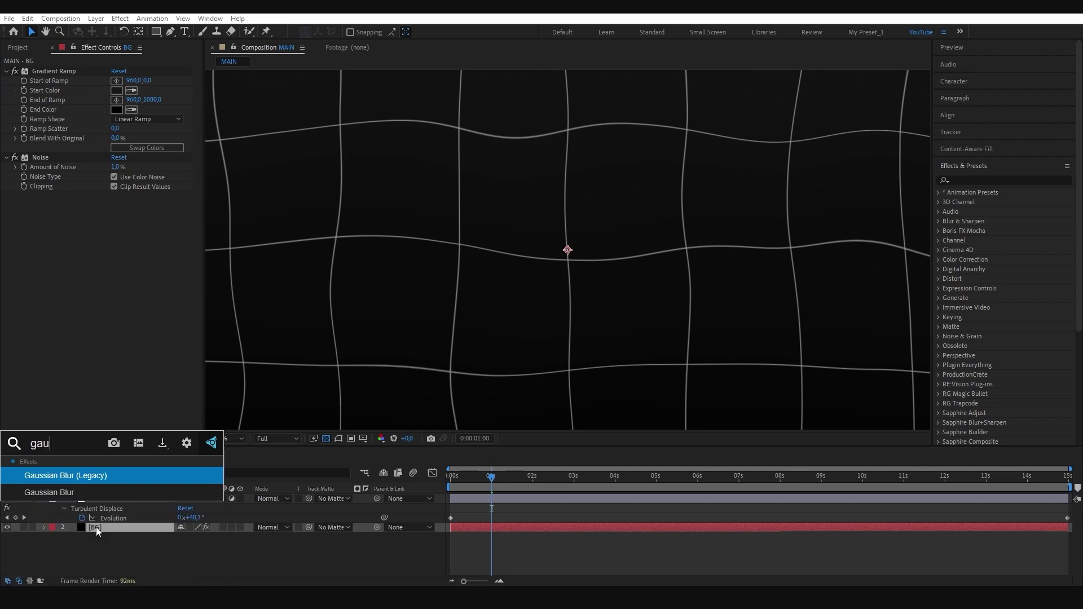
click(71, 494)
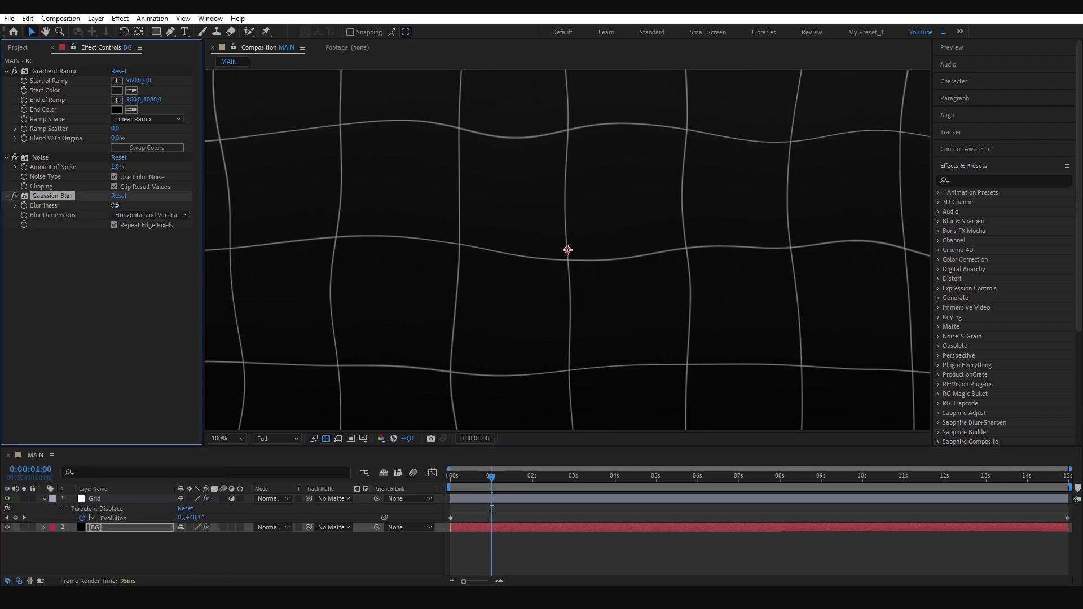
click(115, 206)
key(Return)
key(comma)
key(period)
key(period)
key(comma)
key(comma)
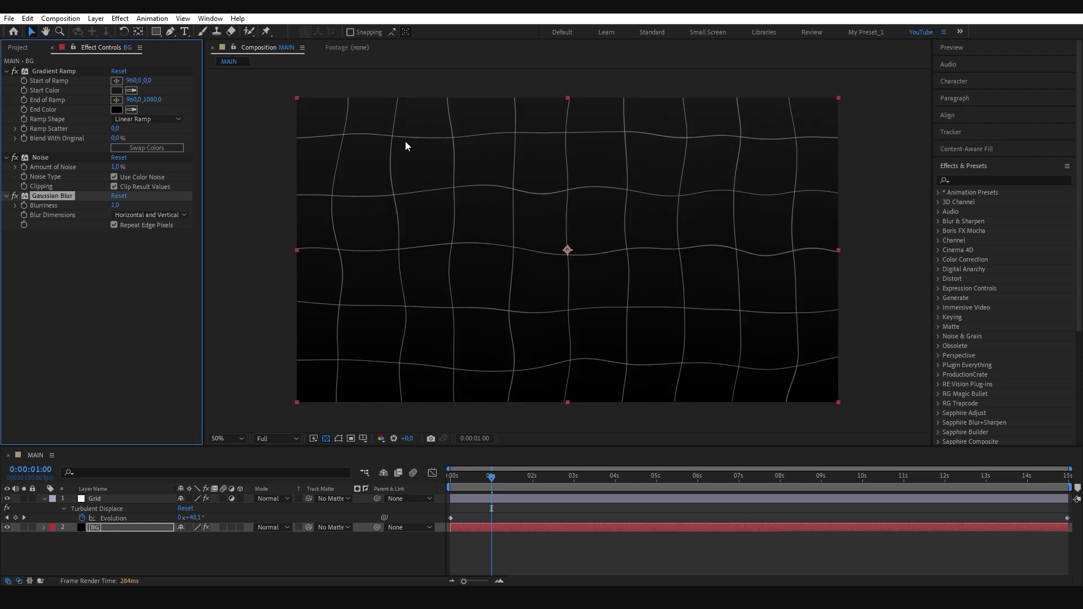
Change the BG Gradient Ramp Start Color to darker grey 101010 and stop the preview
click(116, 90)
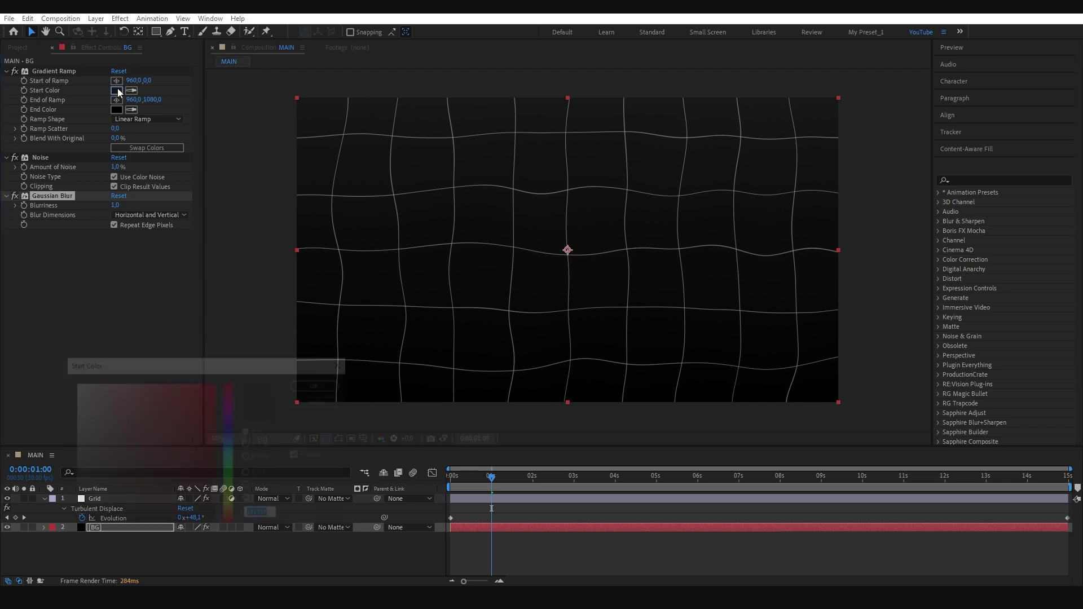
click(73, 516)
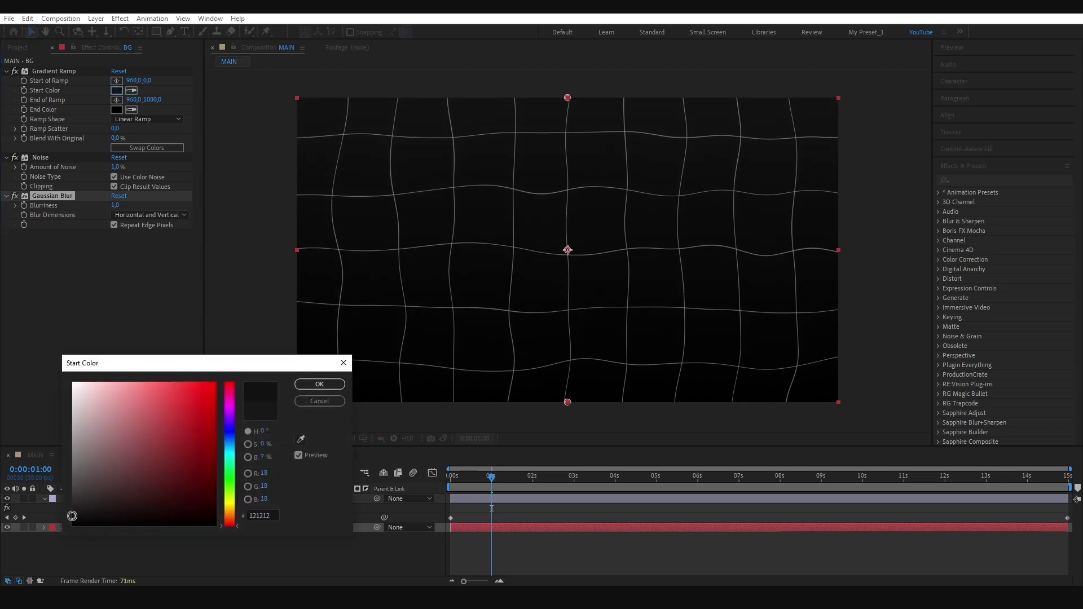
click(320, 384)
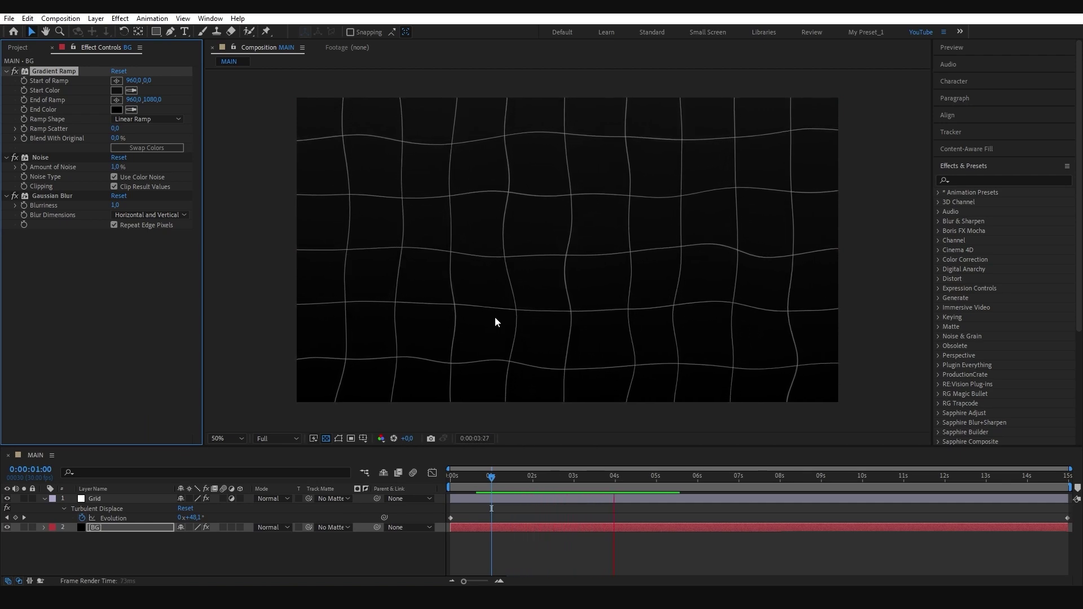
click(343, 459)
right_click(152, 557)
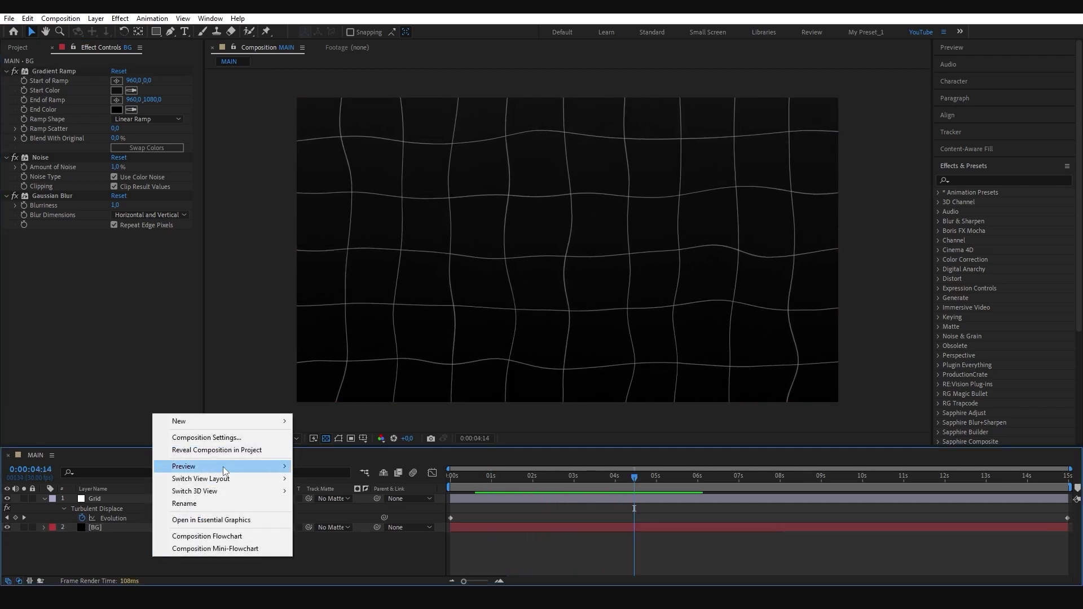
Add a new adjustment layer on top and name it Optic
mouse_move(271, 421)
click(350, 513)
key(Return)
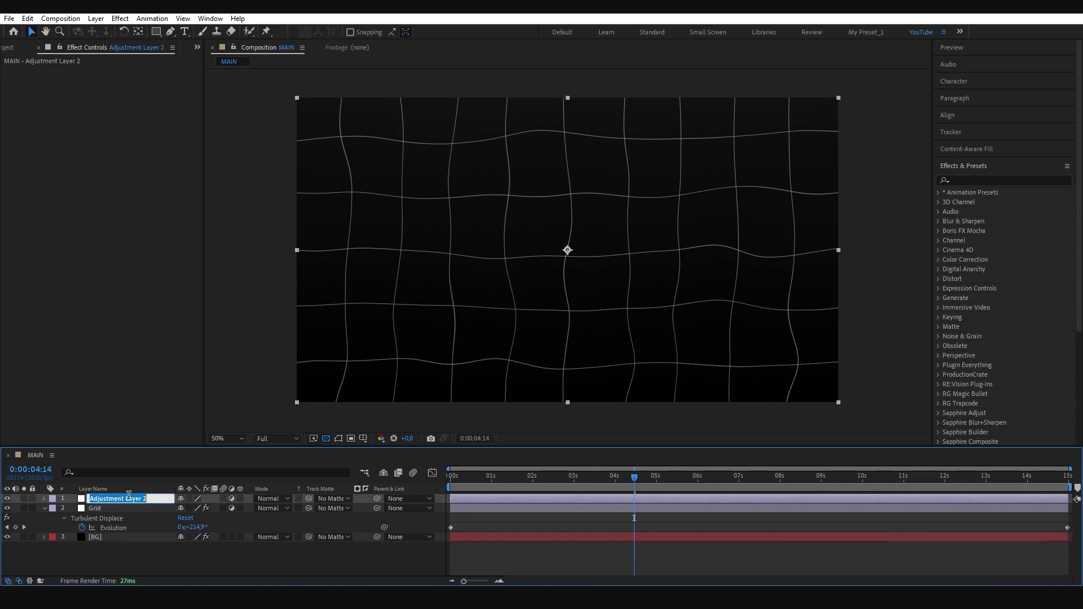
text(Optic)
key(Return)
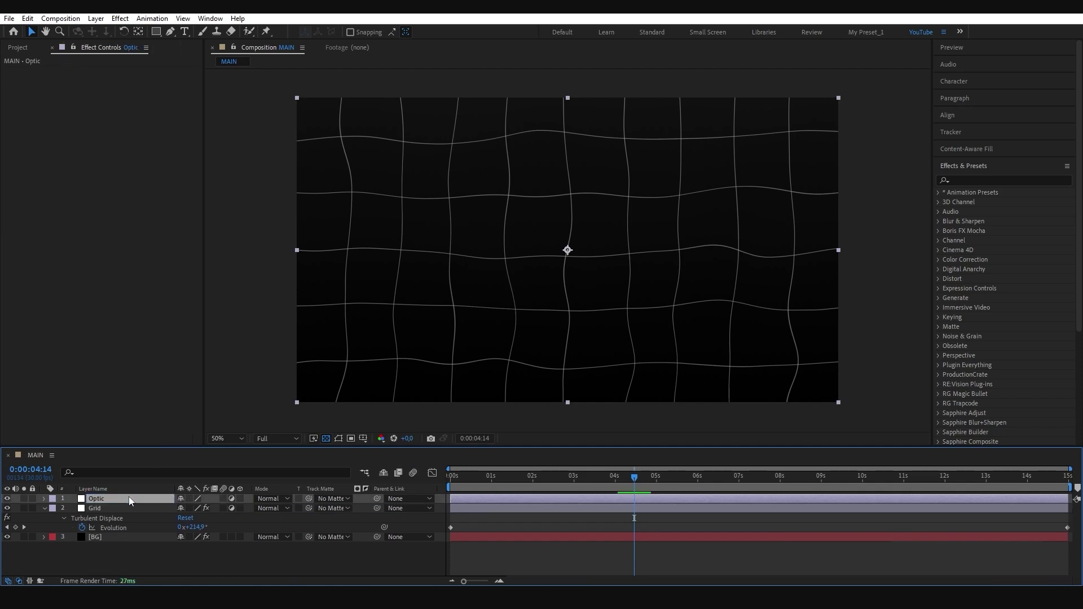
Apply Optics Compensation to Optic with Reverse Lens Distortion on and Field Of View 35
key(ctrl+space)
text(opt)
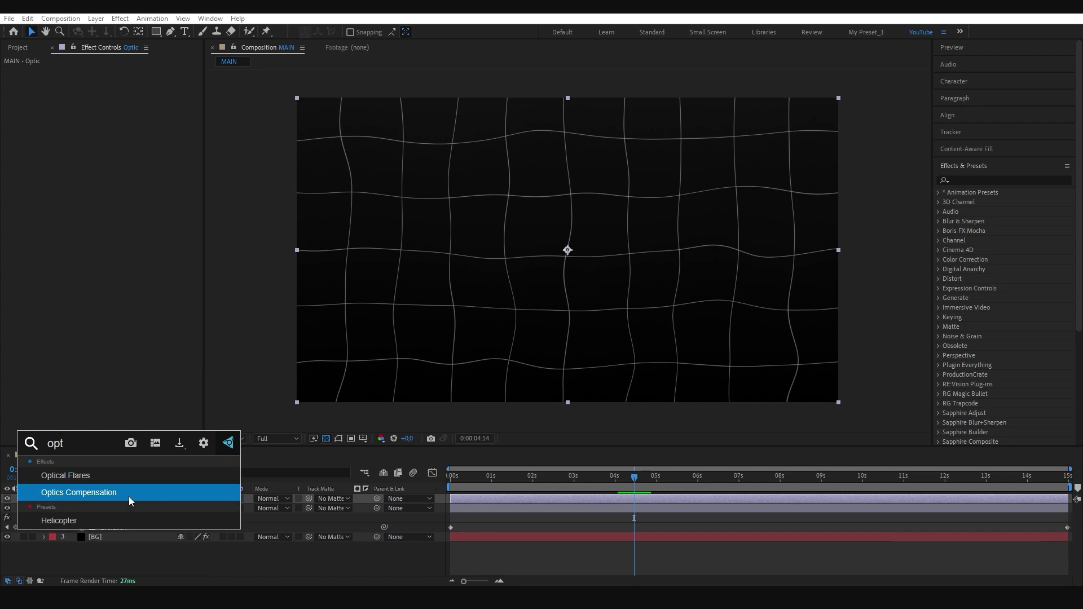
click(129, 497)
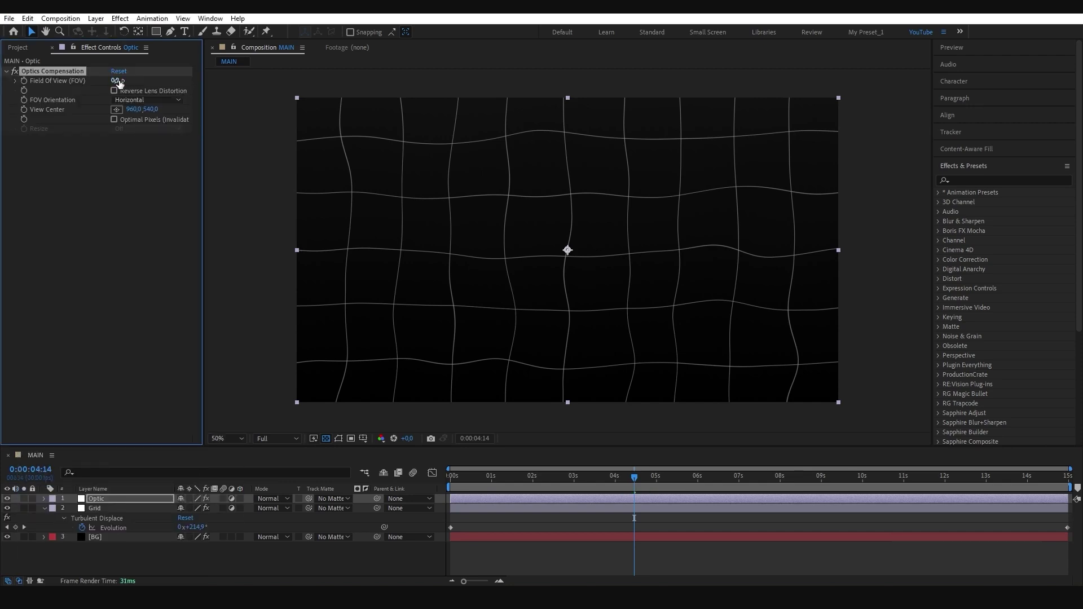
mouse_move(124, 84)
mouse_down()
mouse_move(332, 112)
mouse_move(442, 144)
mouse_move(436, 159)
mouse_move(404, 150)
mouse_up()
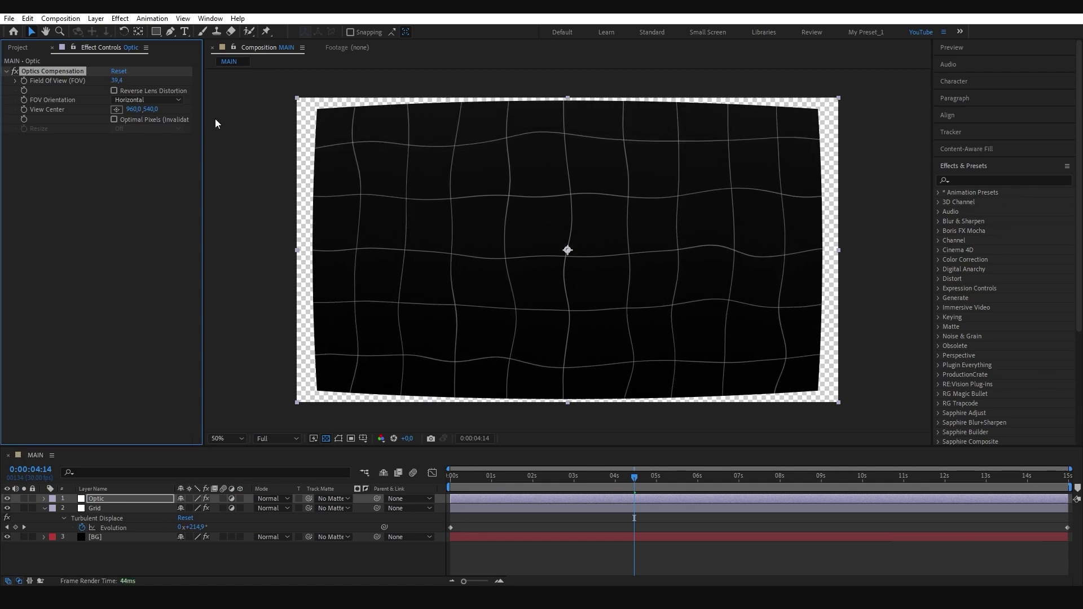
click(114, 90)
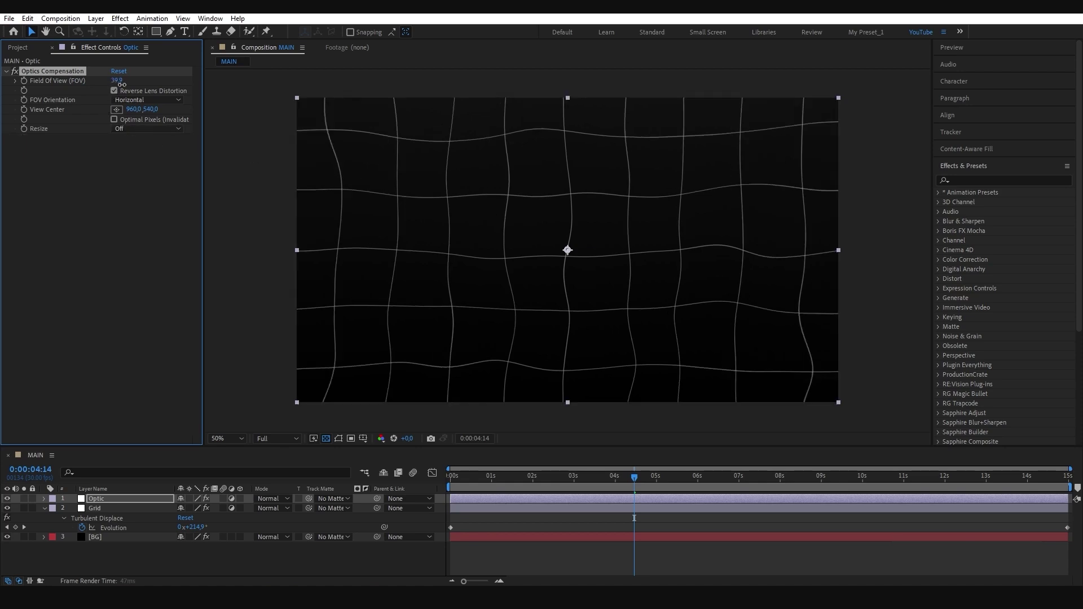
drag(122, 85, 128, 90)
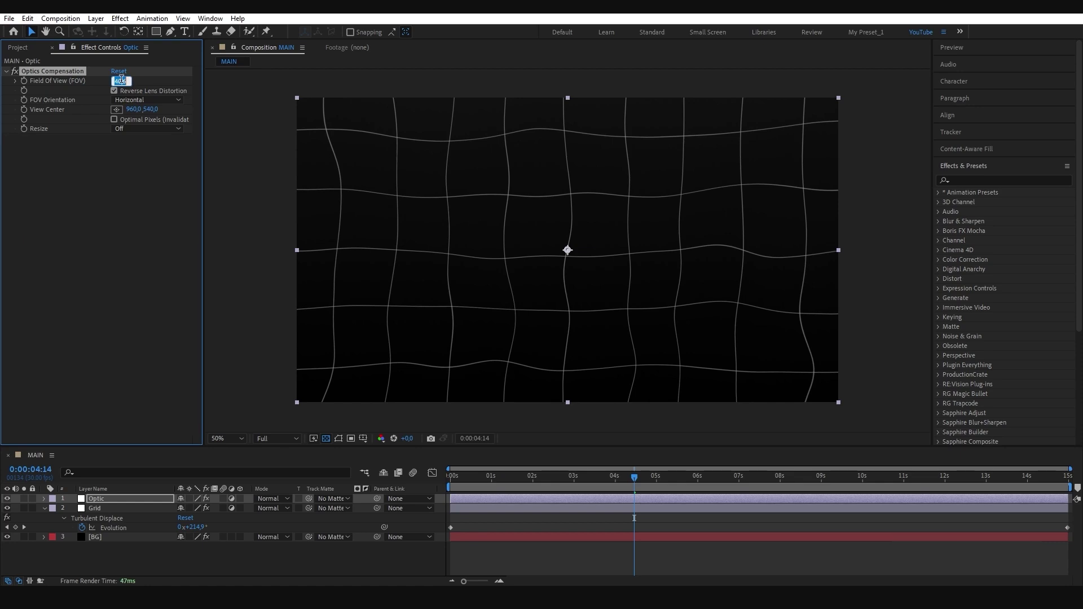
text(35)
key(Return)
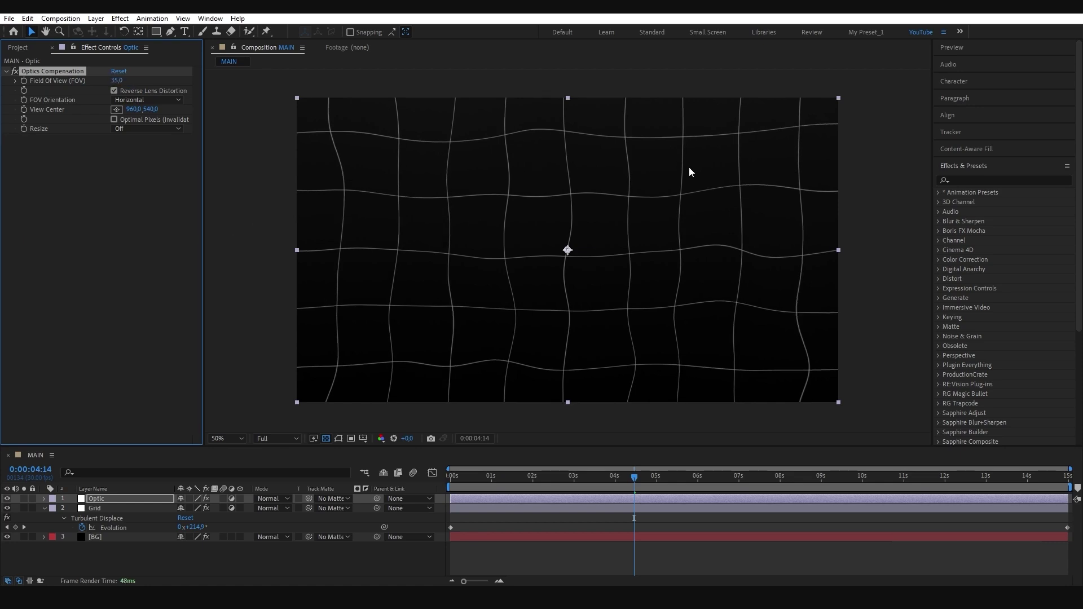
Preview the distorted grid and raise Field Of View to 45 for a stronger bulge
drag(635, 478, 563, 502)
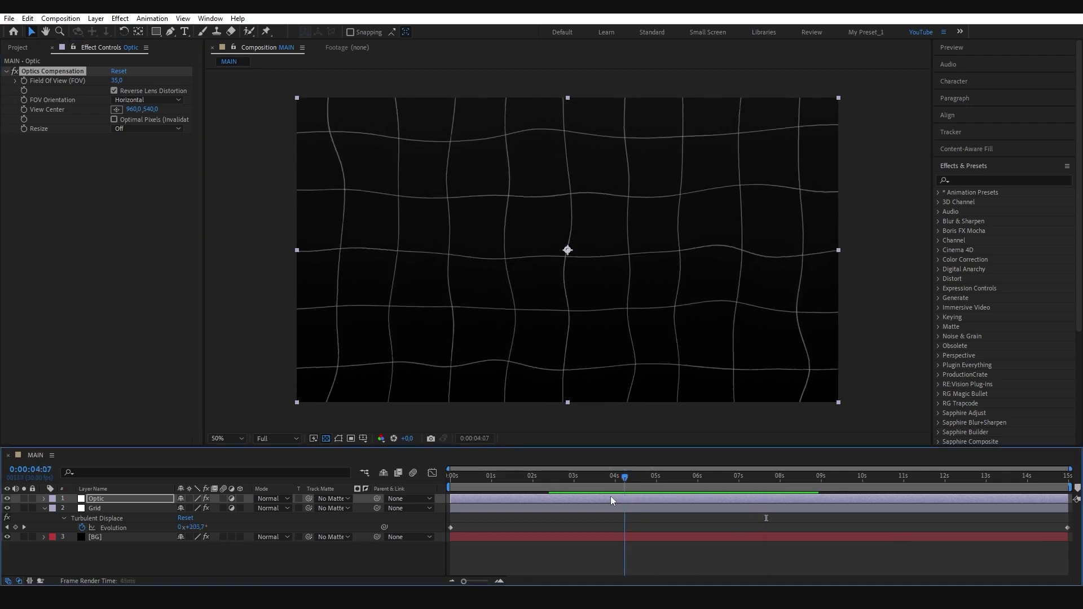
key(space)
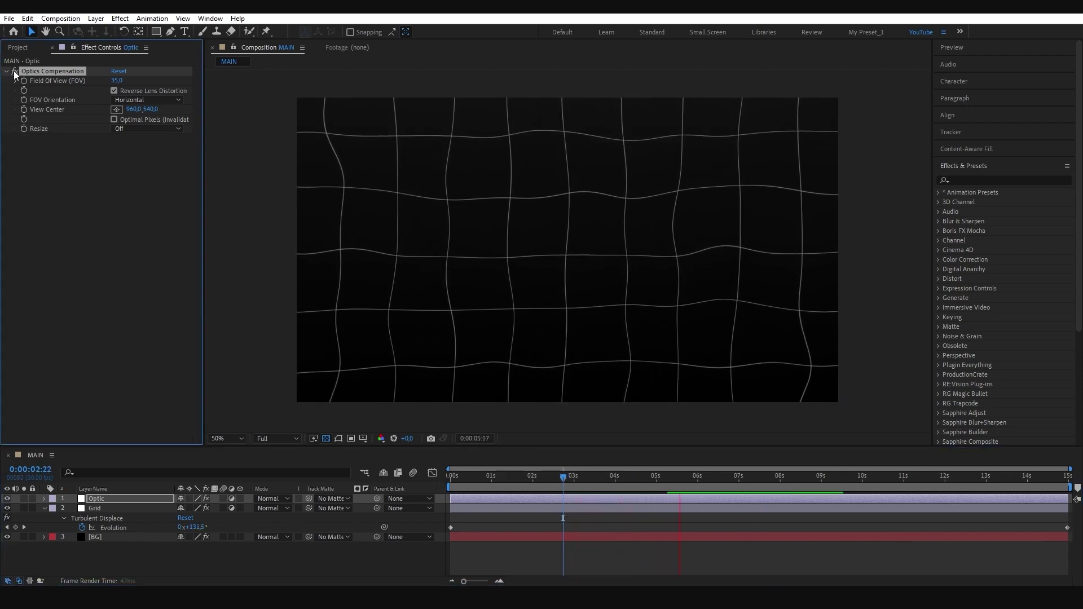
click(114, 83)
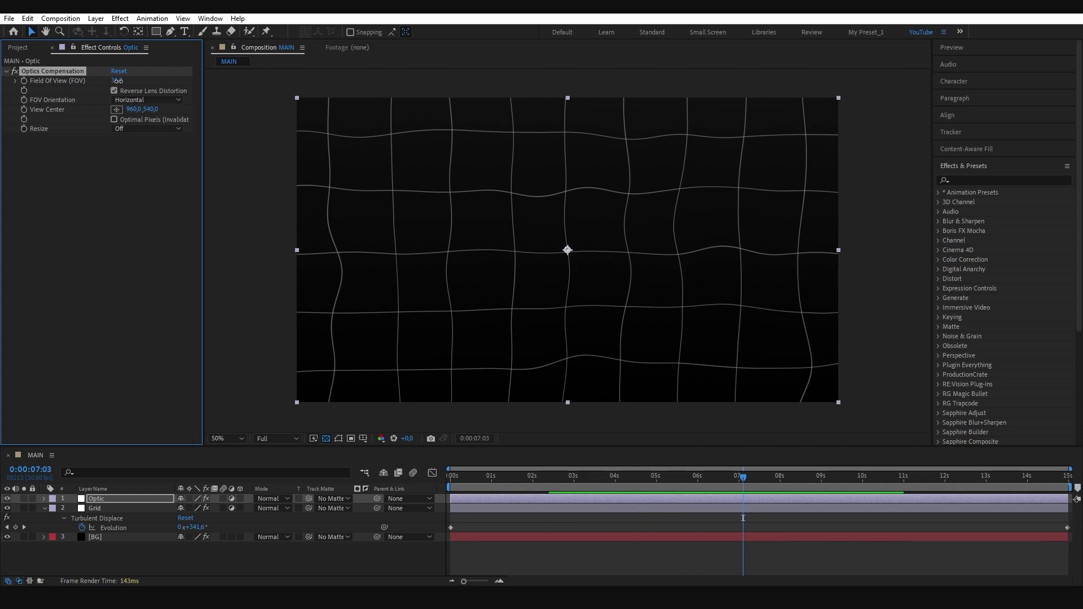
drag(116, 81, 130, 84)
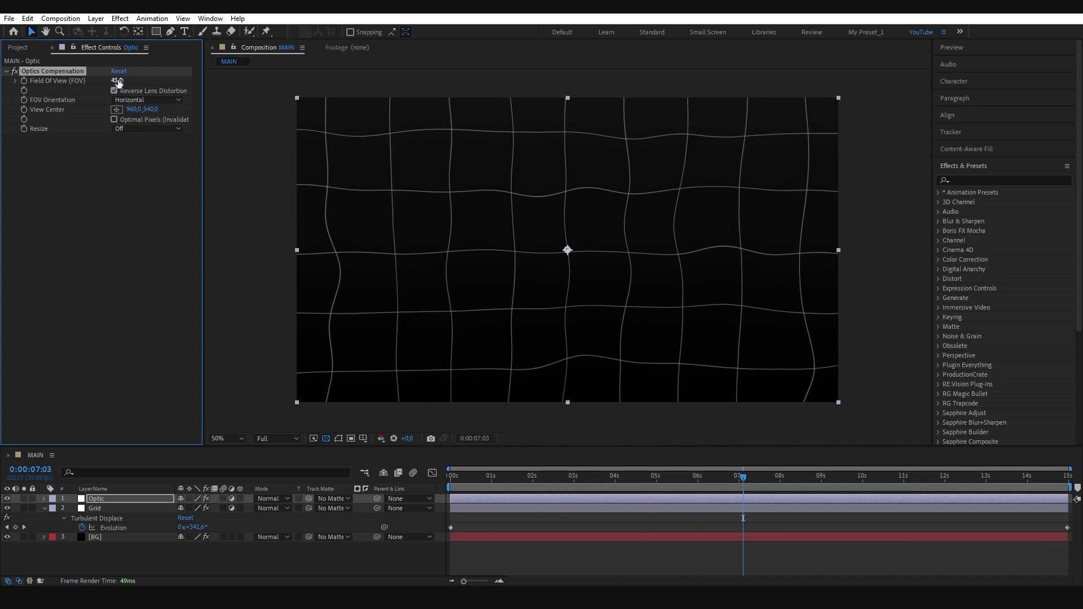
key(space)
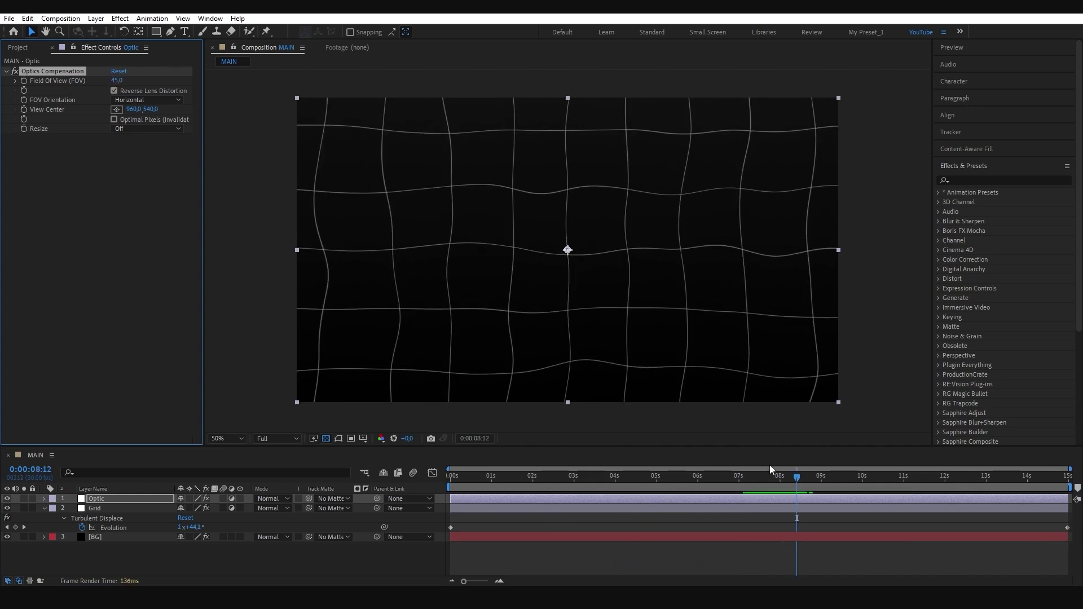
click(794, 536)
click(793, 475)
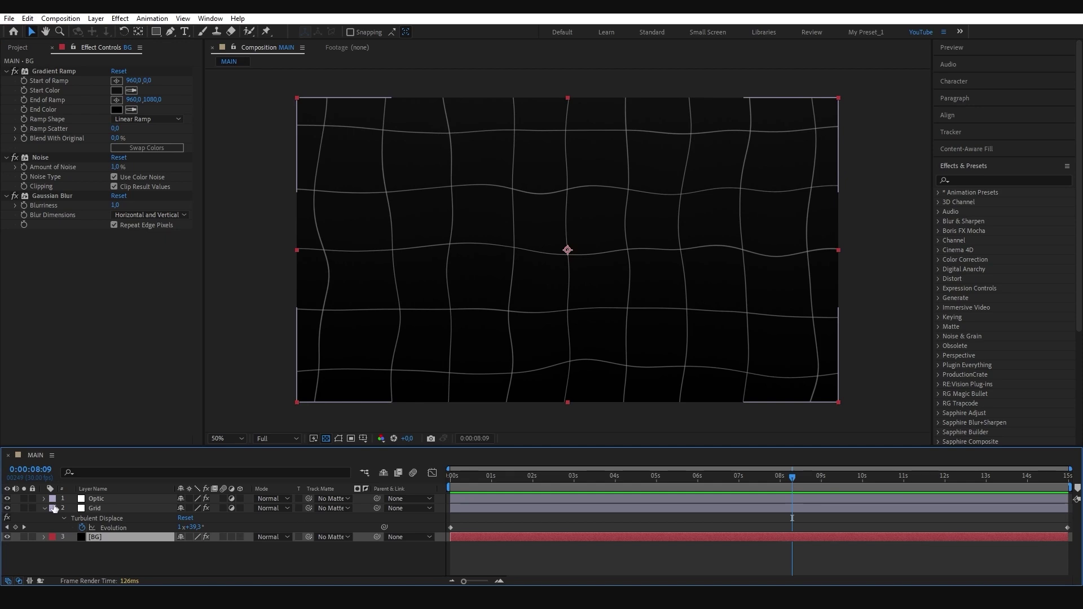
Set the BG Gradient Ramp Start Color to dark purple 180A1B
click(45, 508)
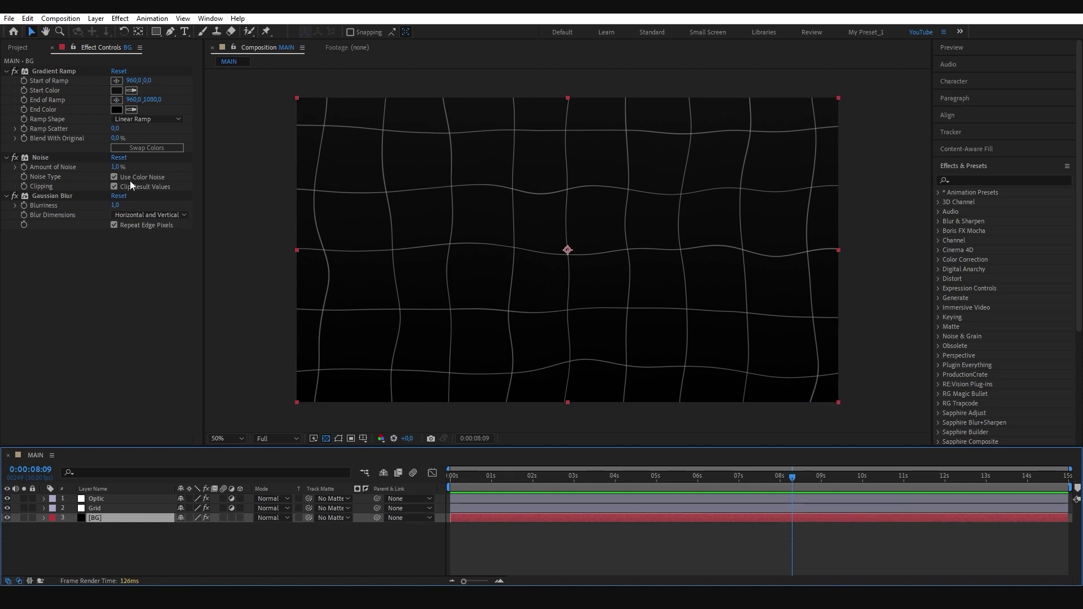
click(117, 90)
drag(230, 420, 232, 410)
drag(156, 505, 162, 511)
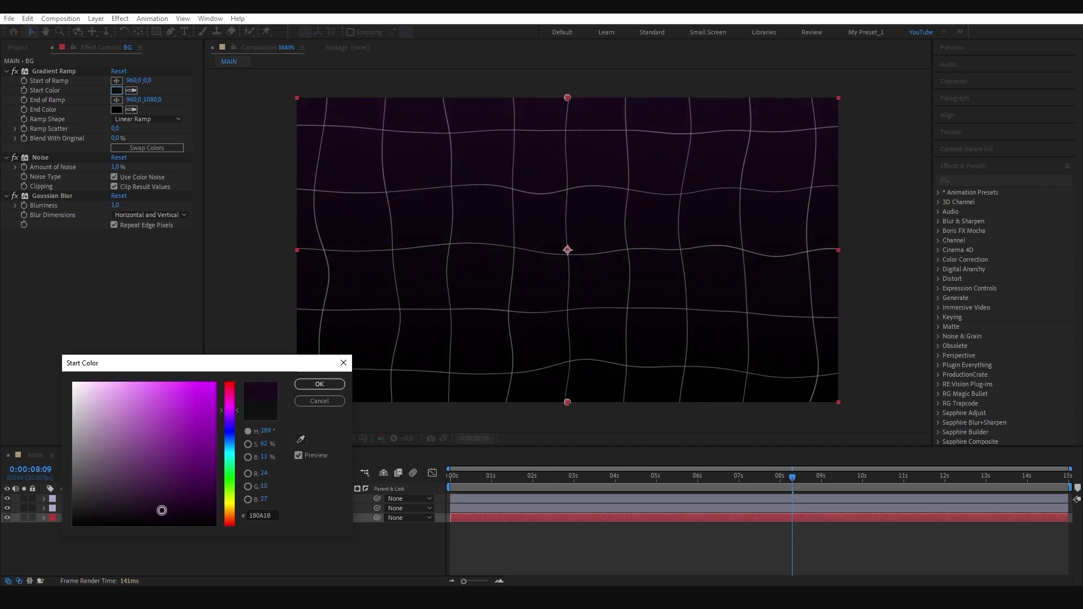
click(313, 387)
Preview the warped grid over the purple-to-black background from an earlier time
key(space)
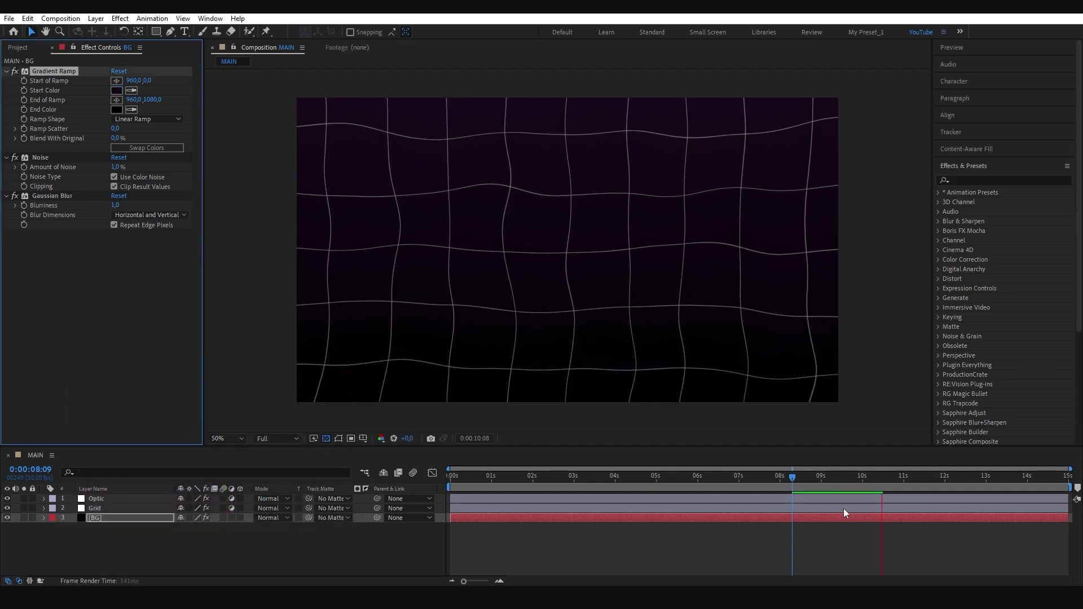
key(space)
drag(893, 478, 632, 499)
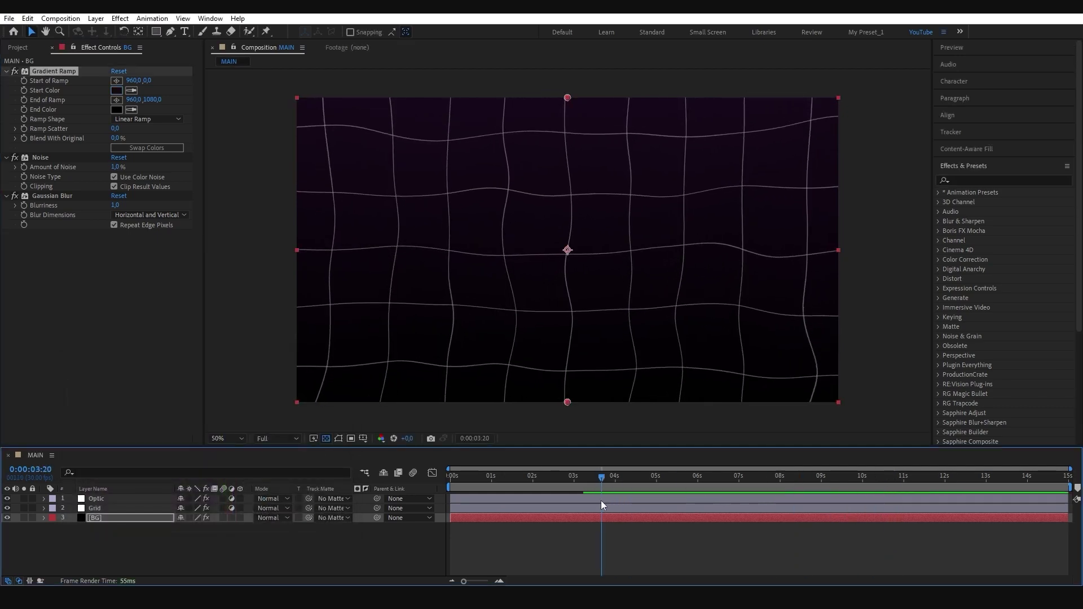
key(space)
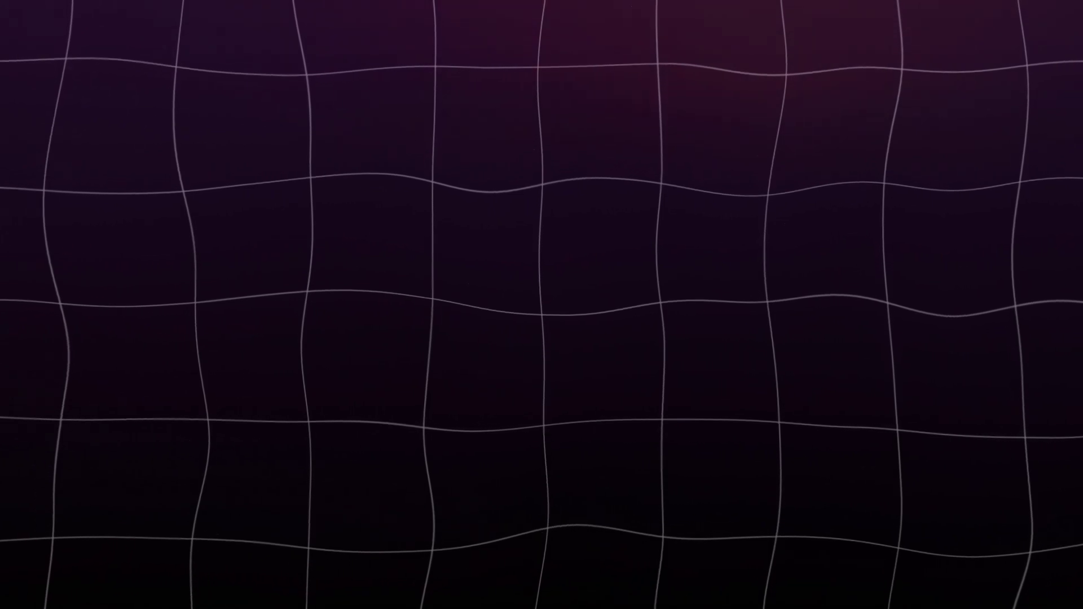